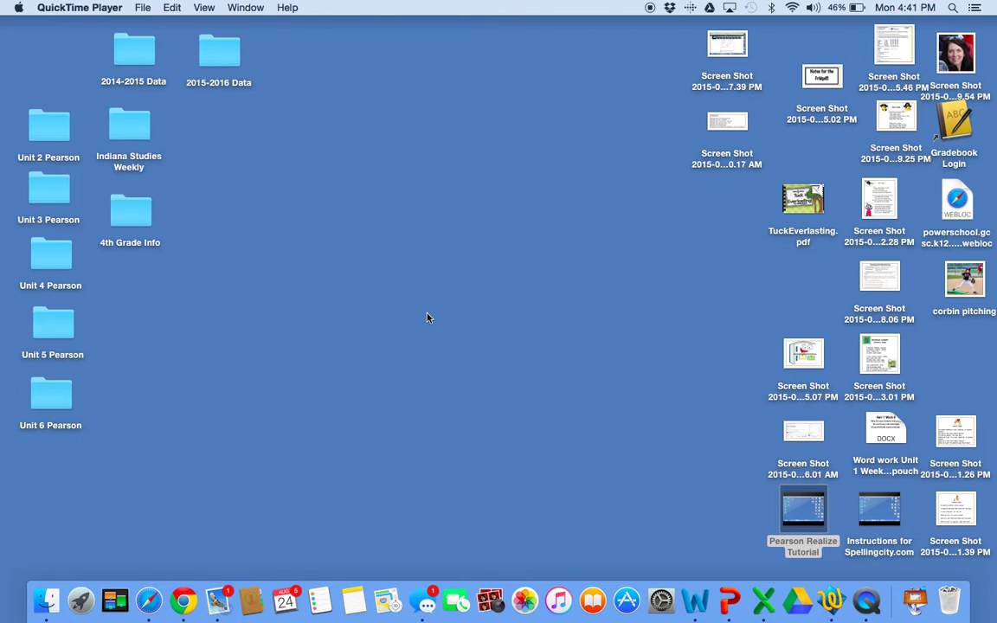
# - Open pearsonrealize.com in a new Google Chrome tab
pyautogui.click(184, 601)
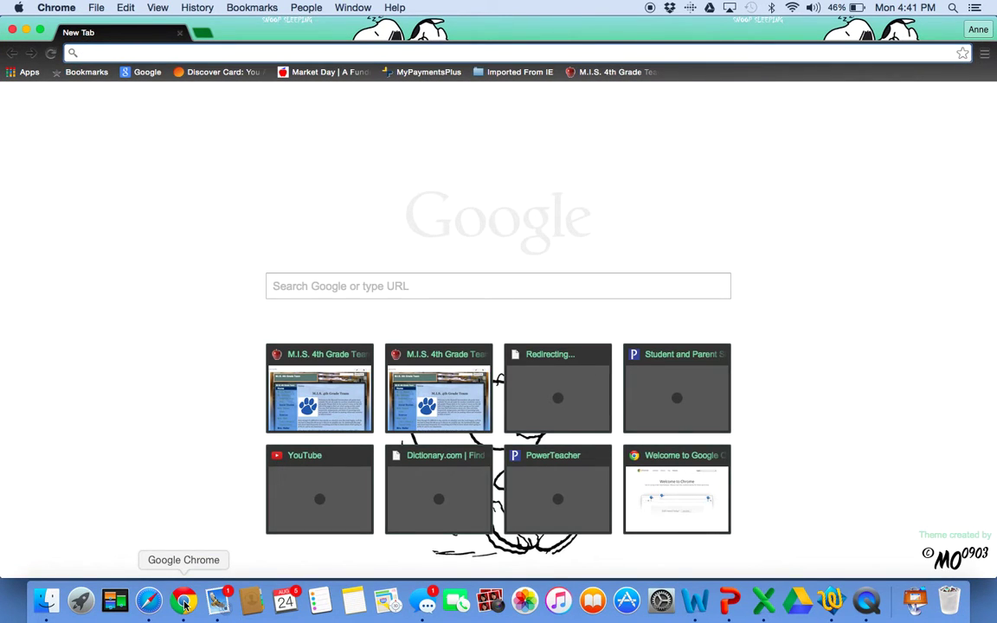
pyautogui.write('pearson')
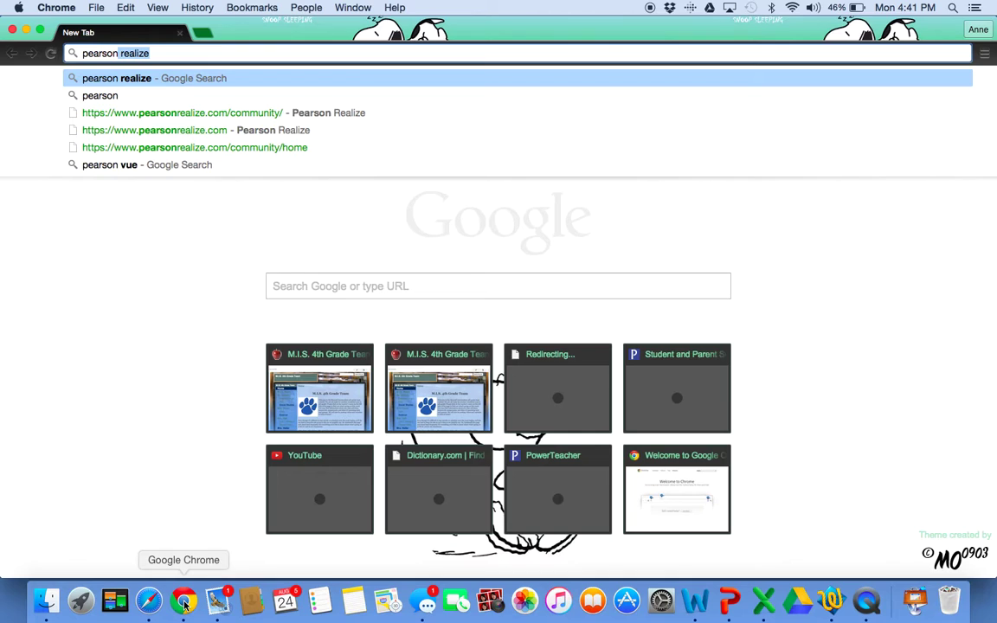
pyautogui.write('realize.com')
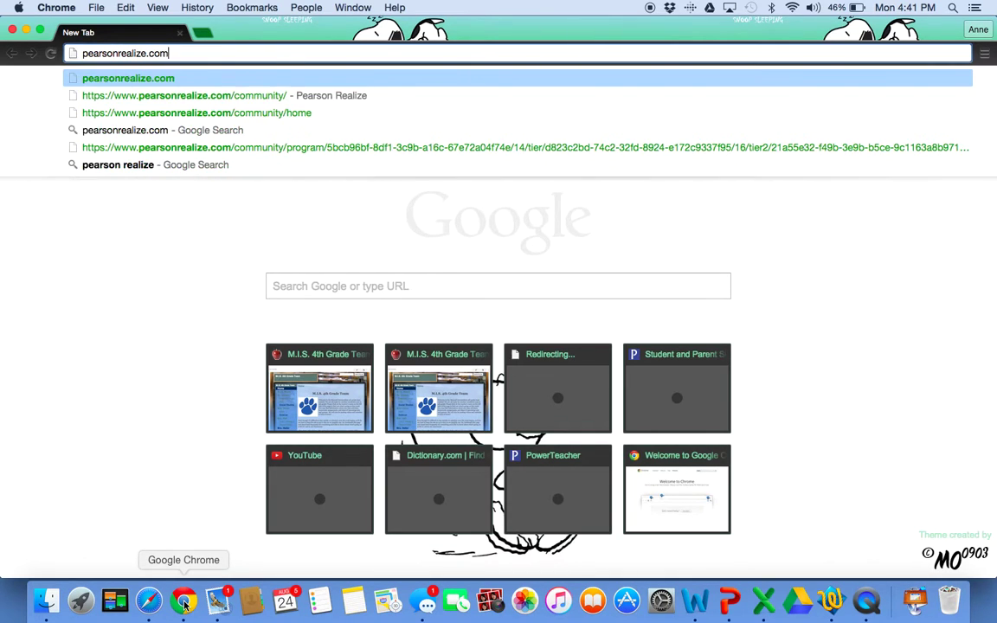
pyautogui.press('Return')
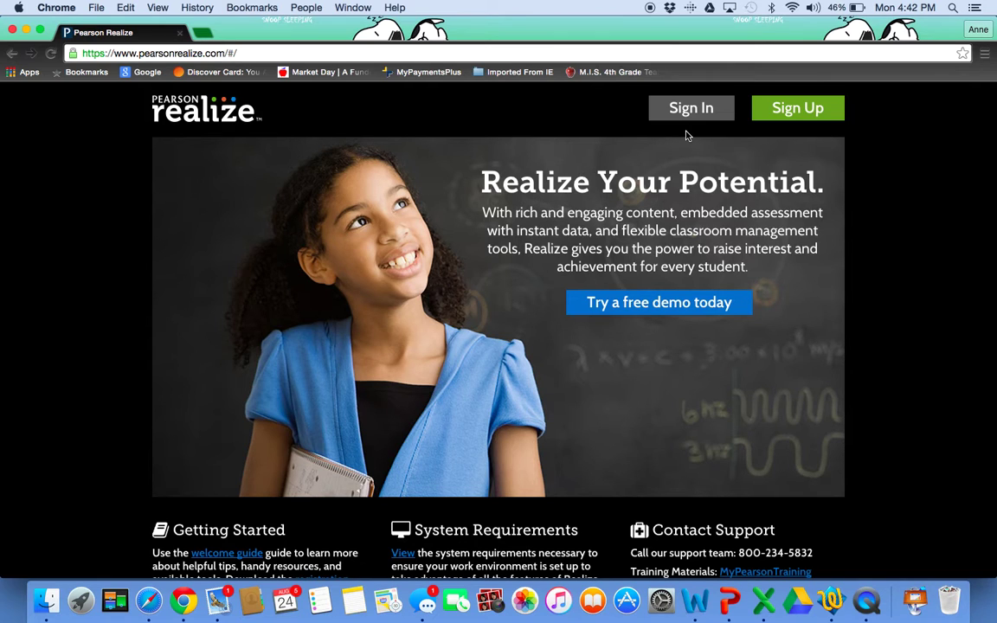
# - Sign out of the existing account from the user menu and return to the sign-in form
pyautogui.click(699, 111)
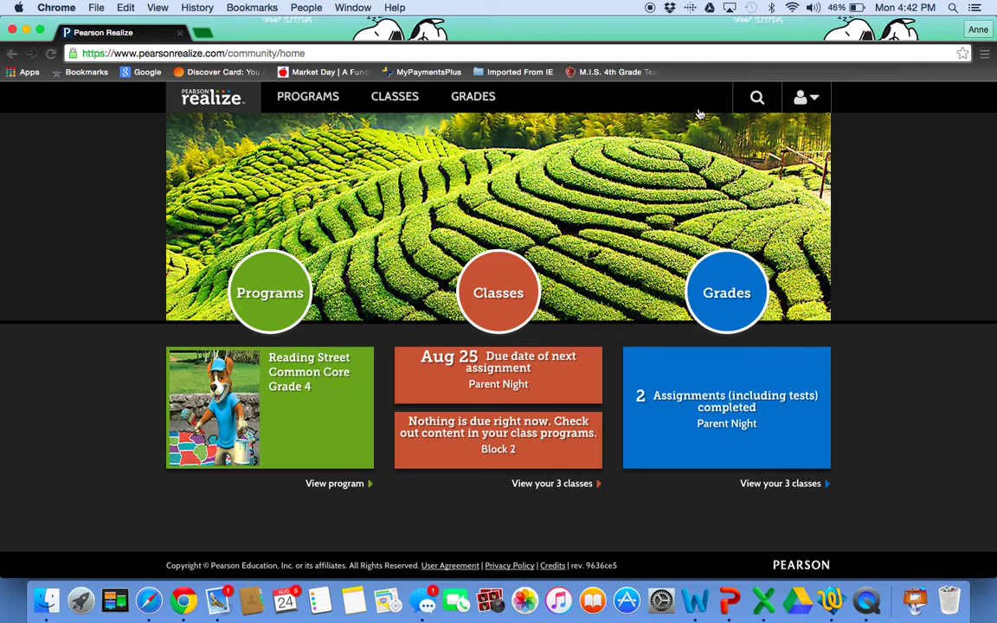
pyautogui.click(818, 102)
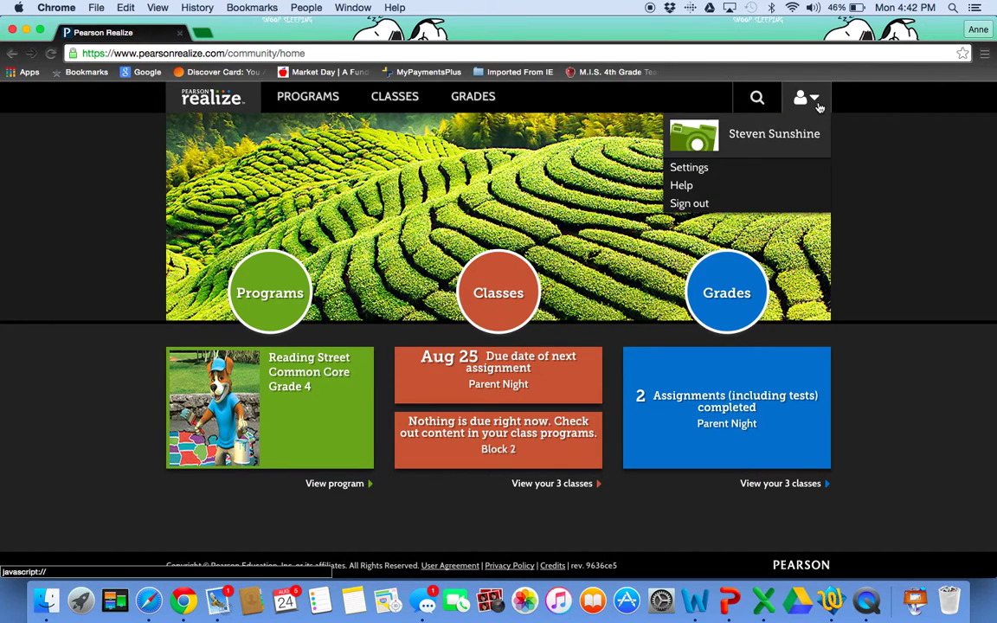
pyautogui.click(768, 207)
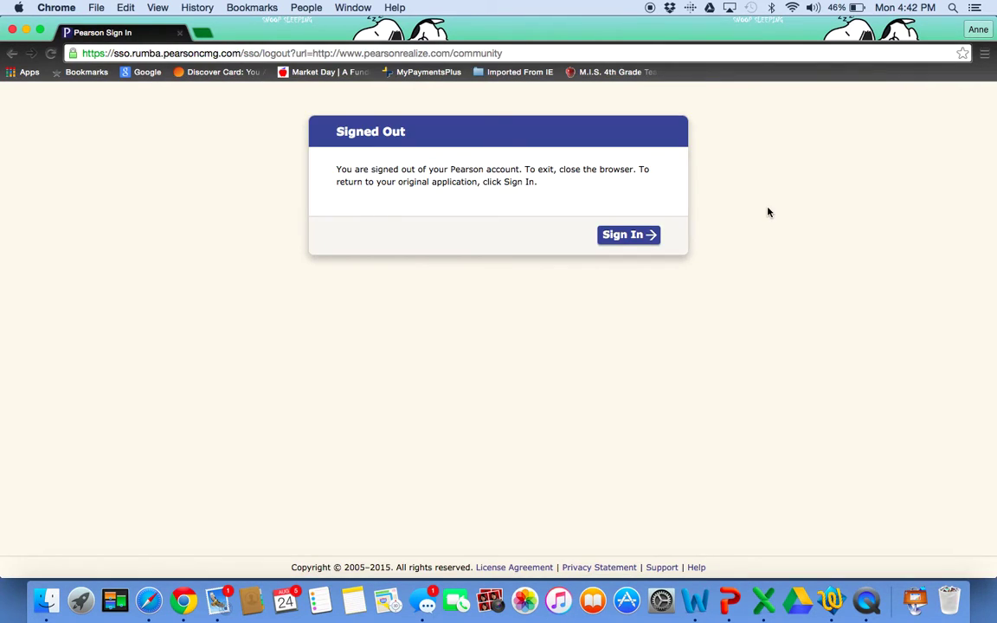
pyautogui.click(652, 241)
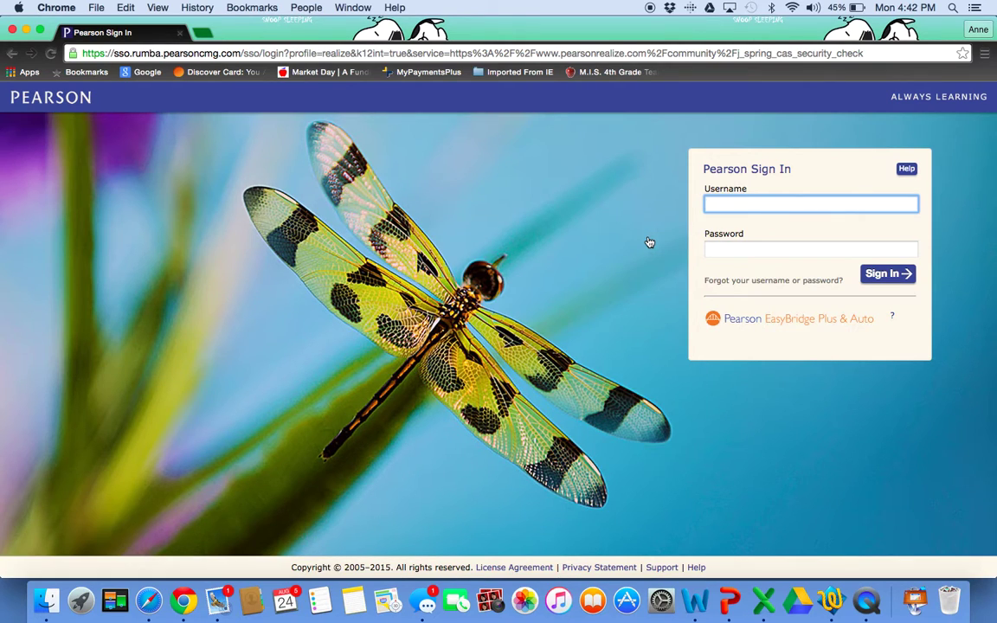
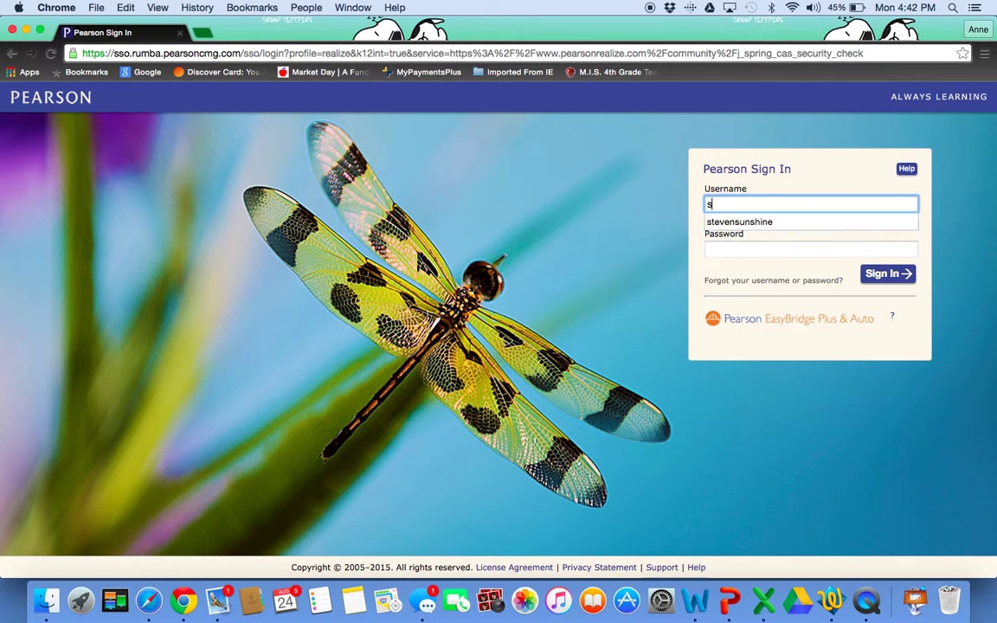
# - Log in with the student username and password, re-entering them after the first attempt fails
pyautogui.press('Tab')
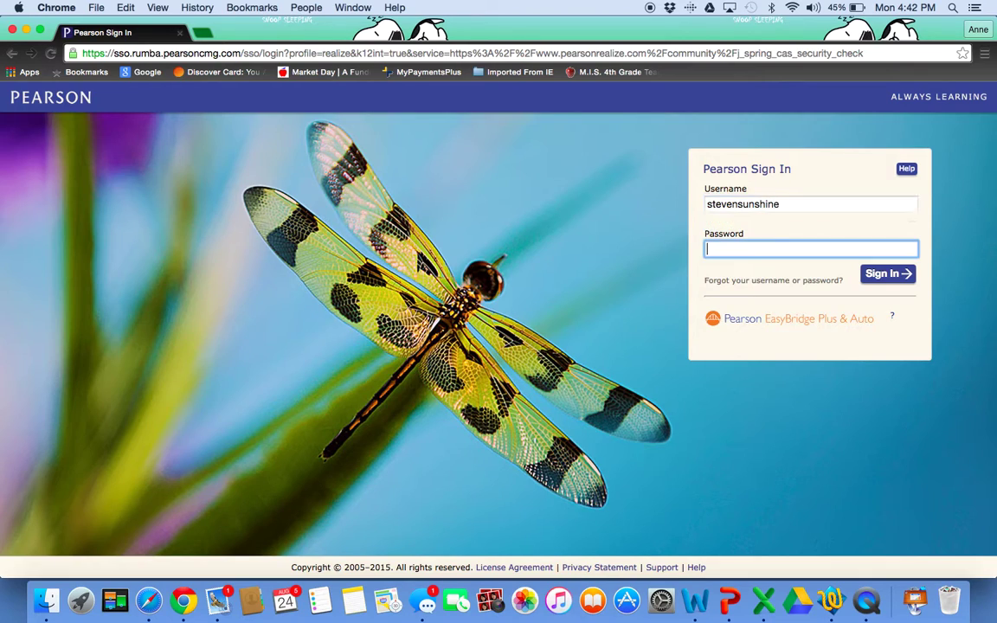
pyautogui.write('••••••••')
pyautogui.click(886, 273)
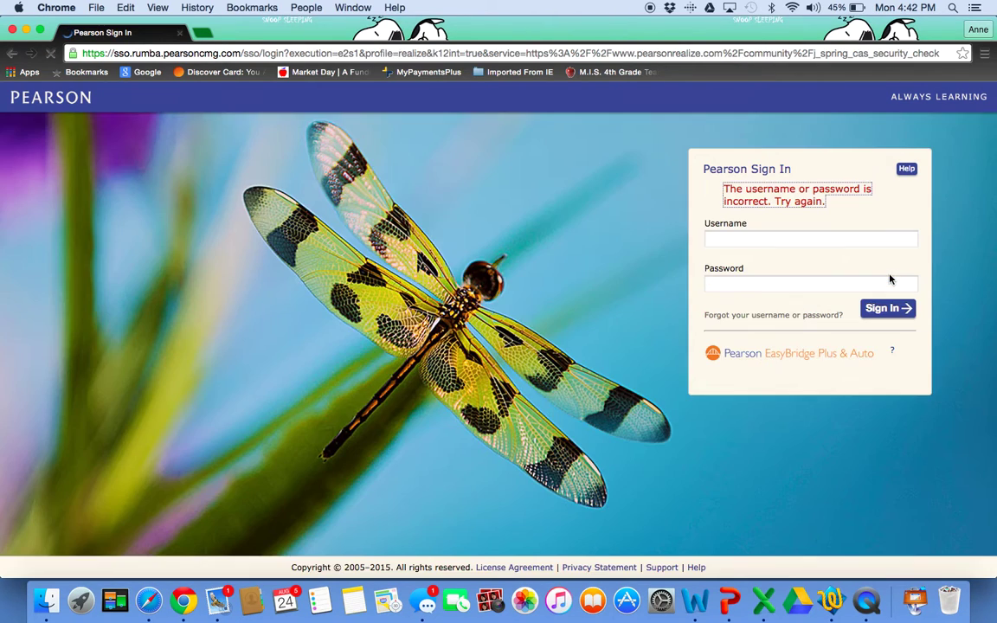
pyautogui.write('steven')
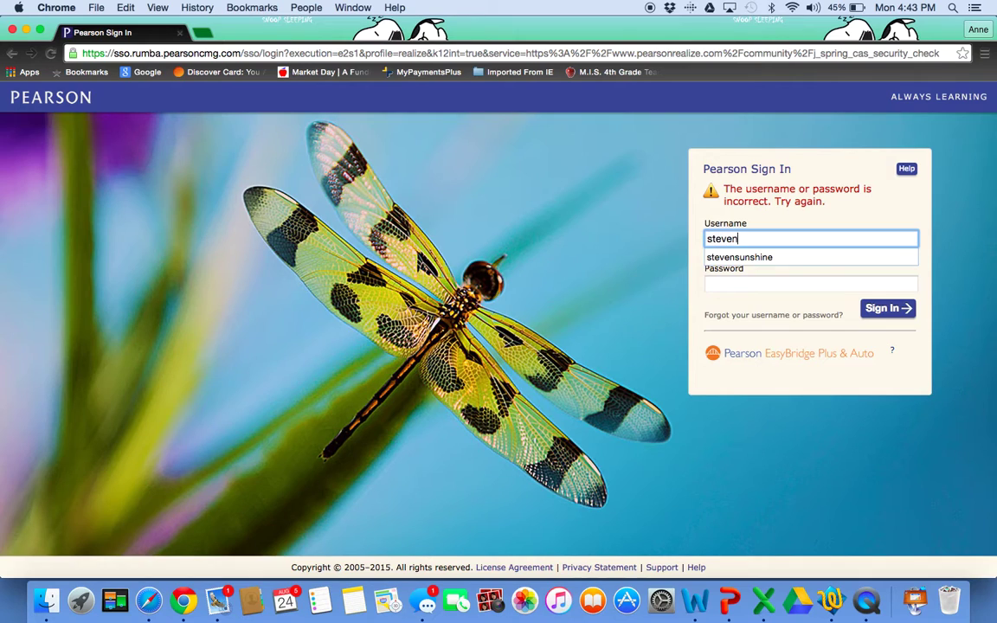
pyautogui.click(761, 264)
pyautogui.click(745, 285)
pyautogui.write('••••••••')
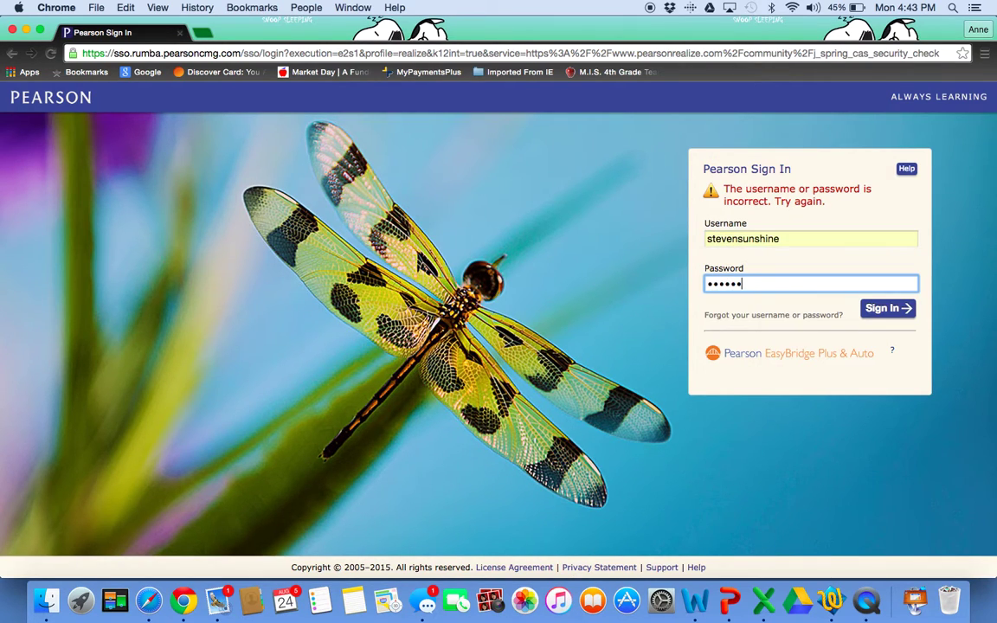
pyautogui.press('Return')
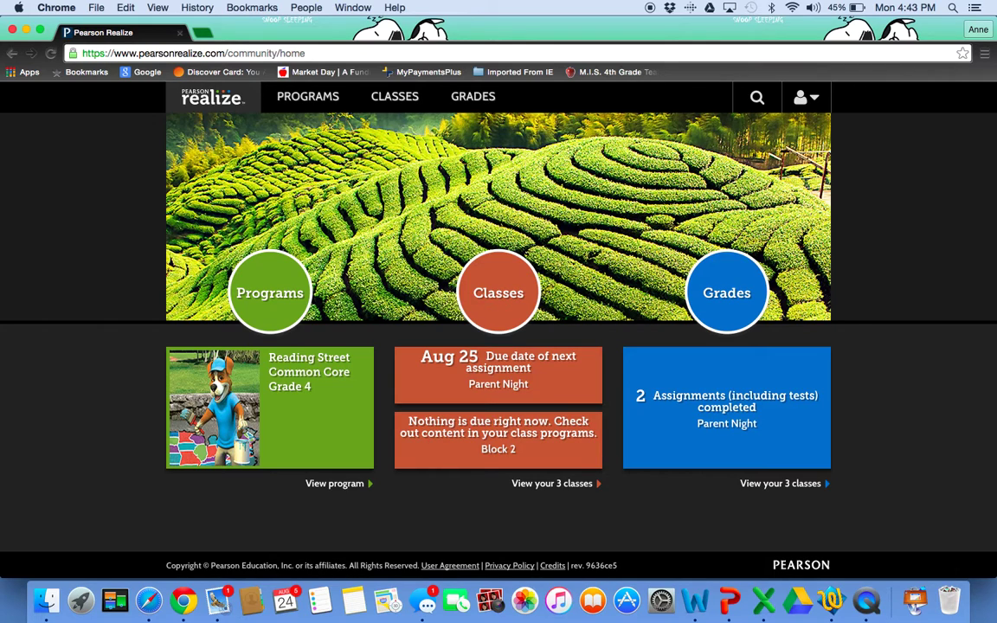
# - Go from Reading Street Common Core Grade 4 to Unit 1: Turning Points, then Week 4: The Horned Toad Prince
pyautogui.click(279, 306)
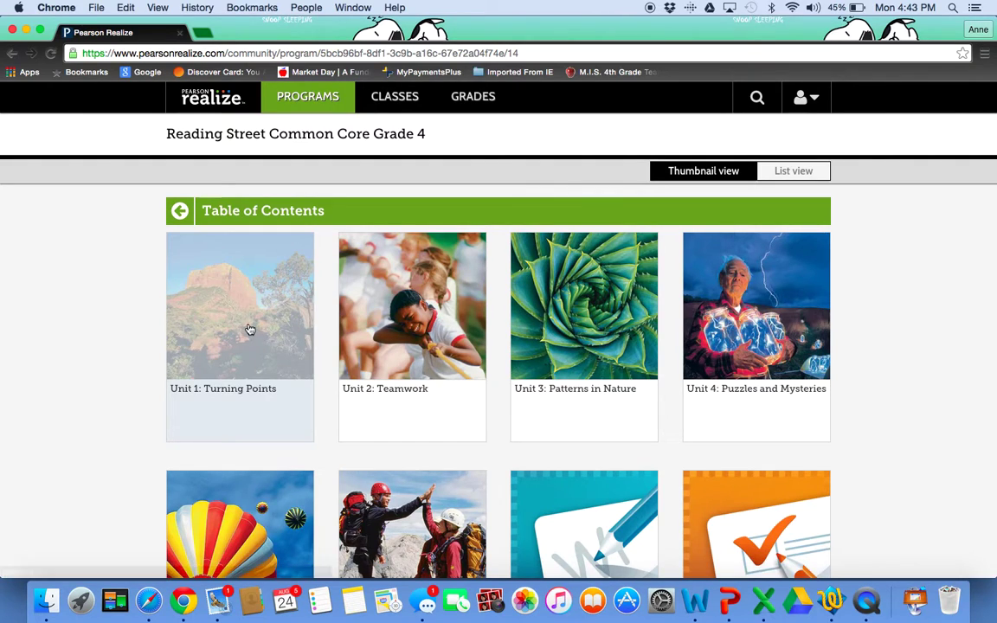
pyautogui.click(249, 330)
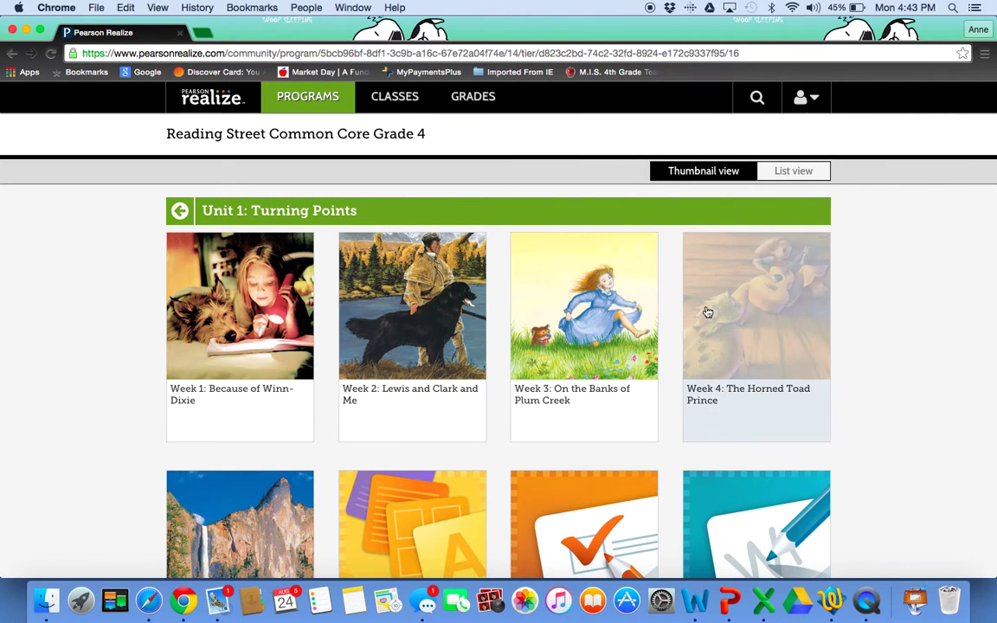
pyautogui.click(754, 317)
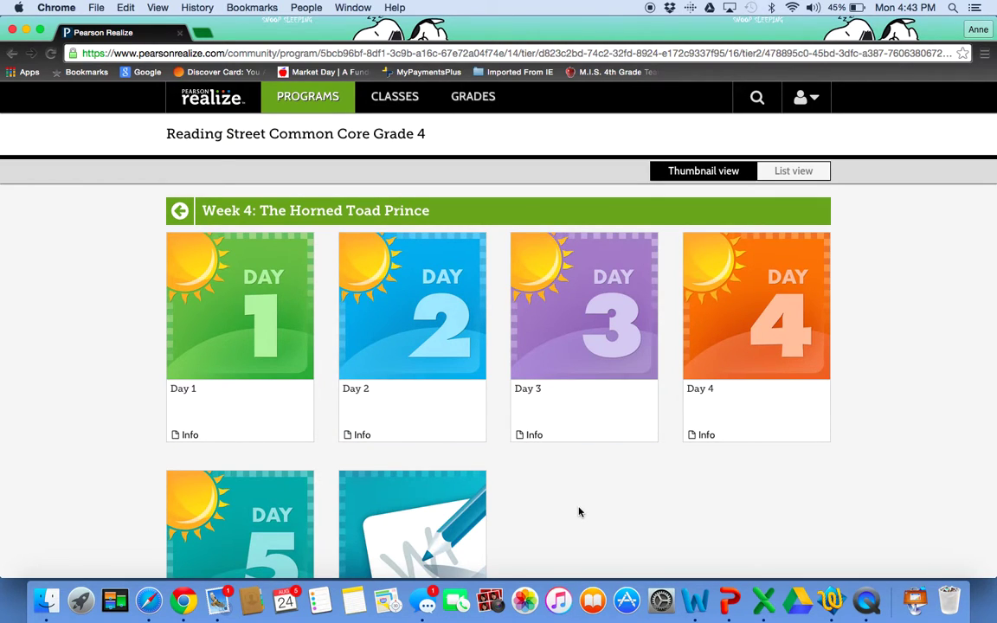
# - Open Day 2 and choose Vocabulary Activities further down its resource list
pyautogui.click(414, 336)
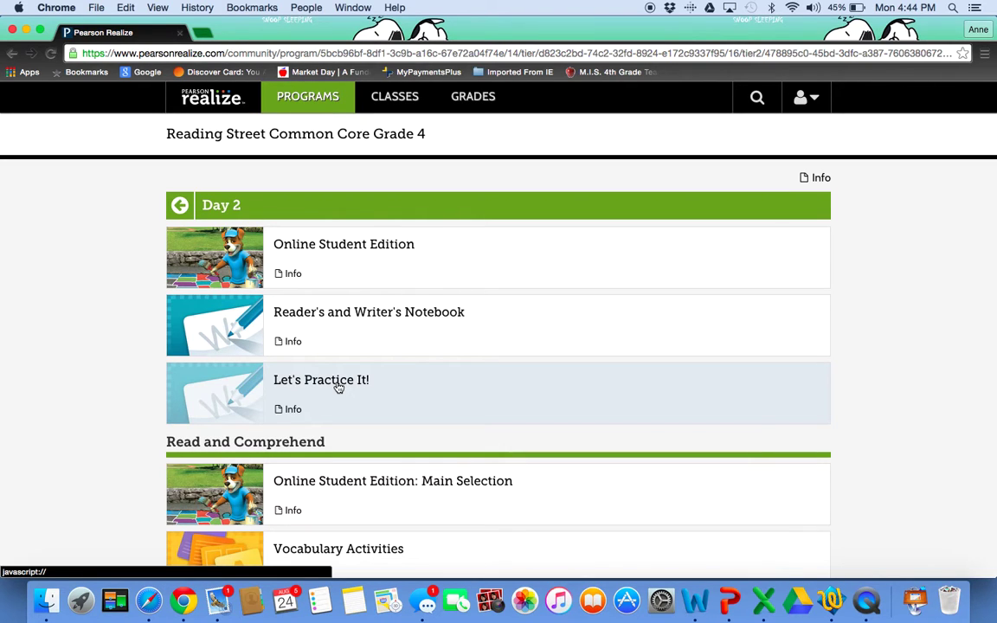
pyautogui.scroll(-3, 339, 388)
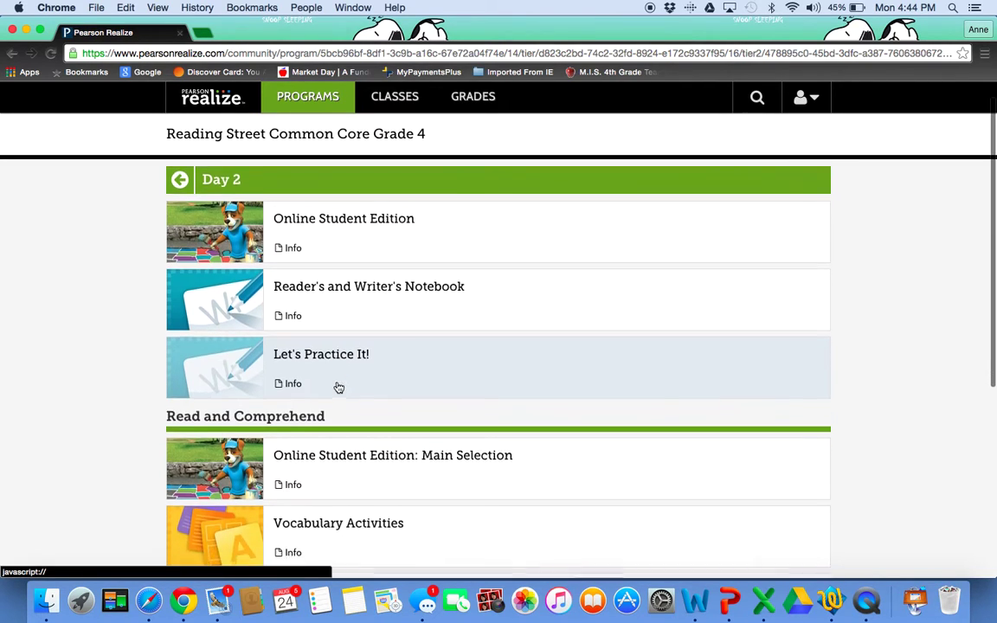
pyautogui.scroll(-2, 339, 388)
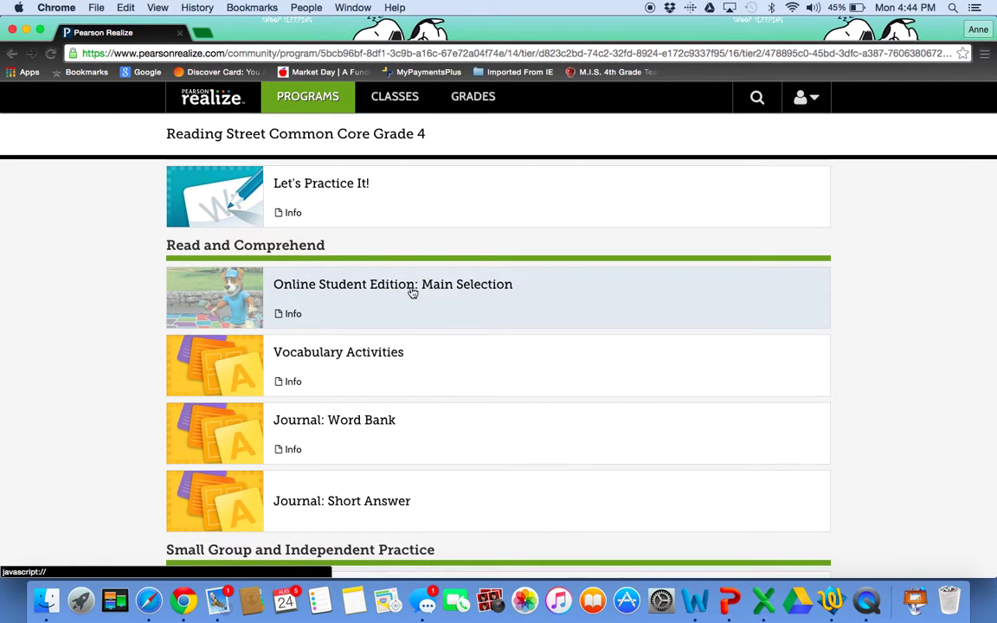
pyautogui.click(353, 360)
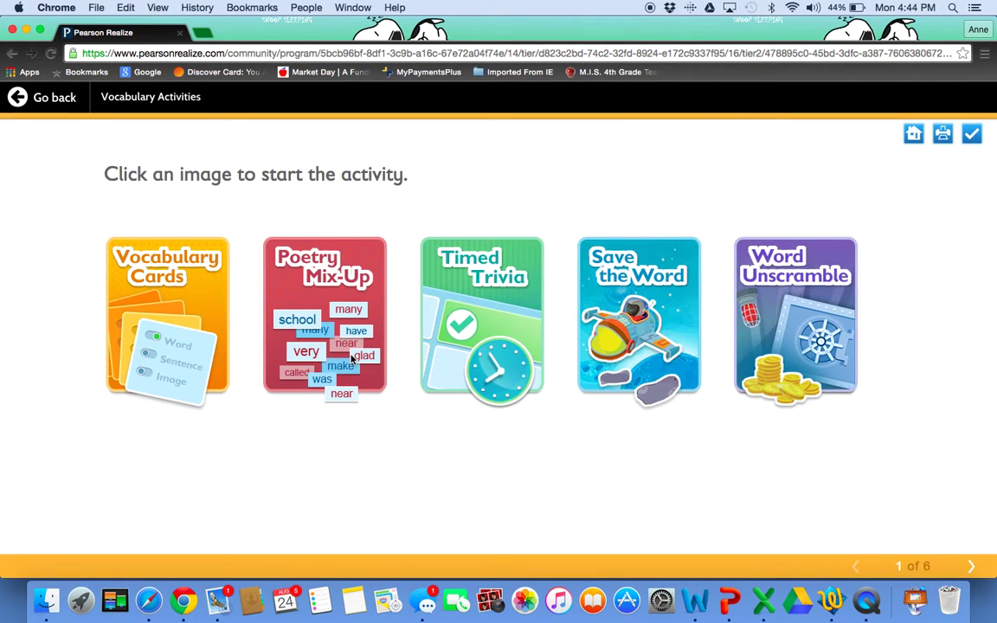
# - Start Vocabulary Cards and view the definition, audio reading and synonyms for 'bargain'
pyautogui.click(163, 308)
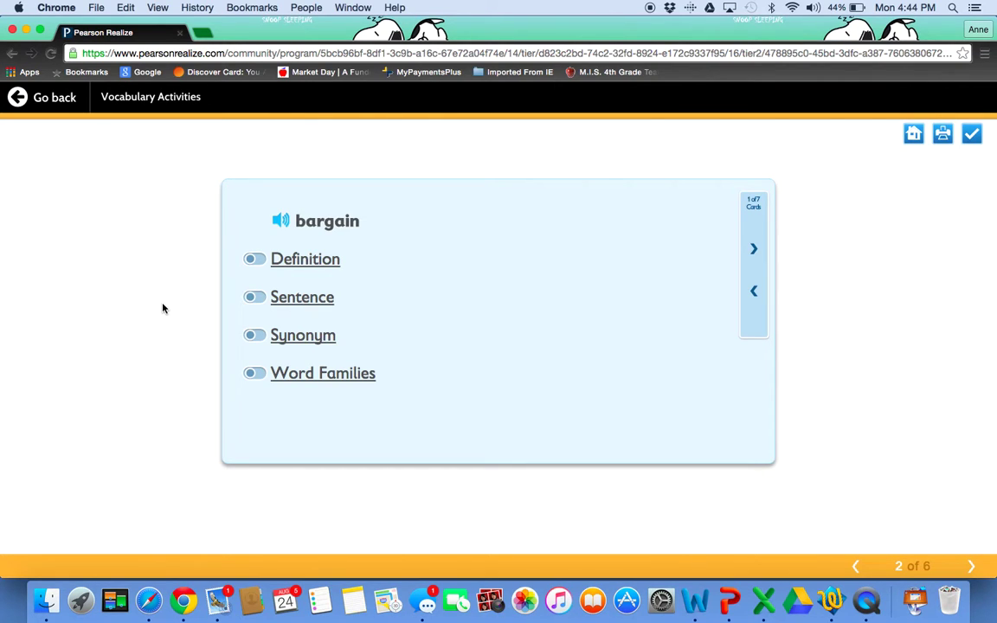
pyautogui.click(309, 265)
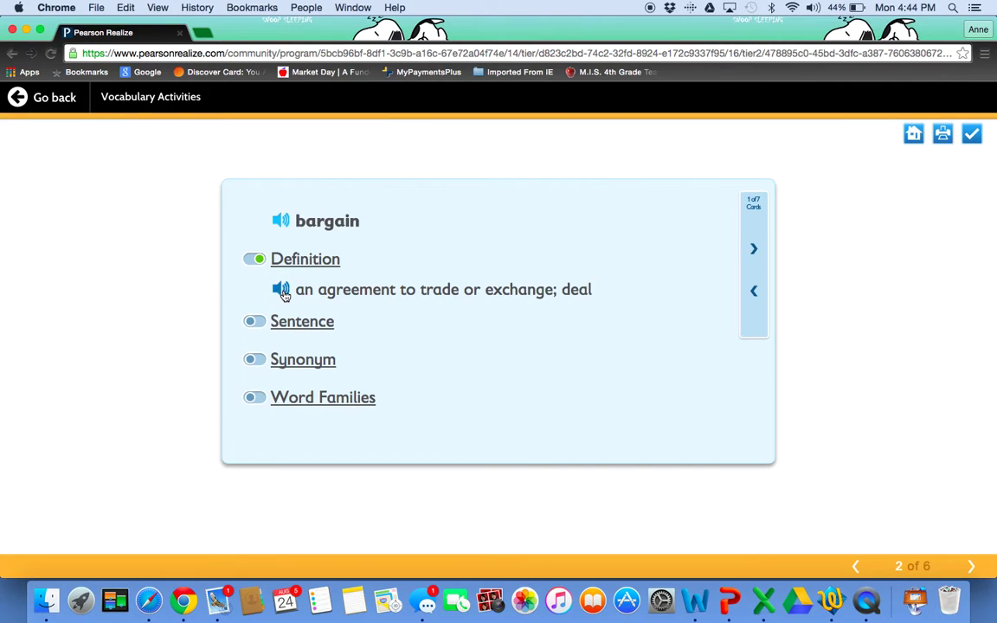
pyautogui.click(283, 293)
pyautogui.click(294, 371)
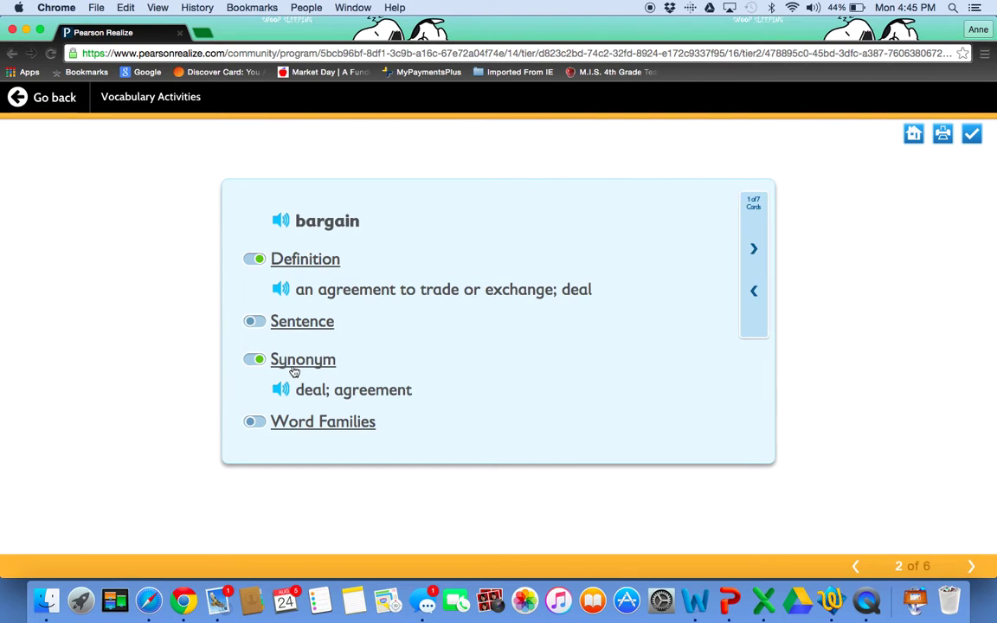
# - Advance to 'lassoed' and view its picture, then reach 'offended' and page 3, Poetry Mix-Up
pyautogui.click(754, 252)
pyautogui.click(754, 252)
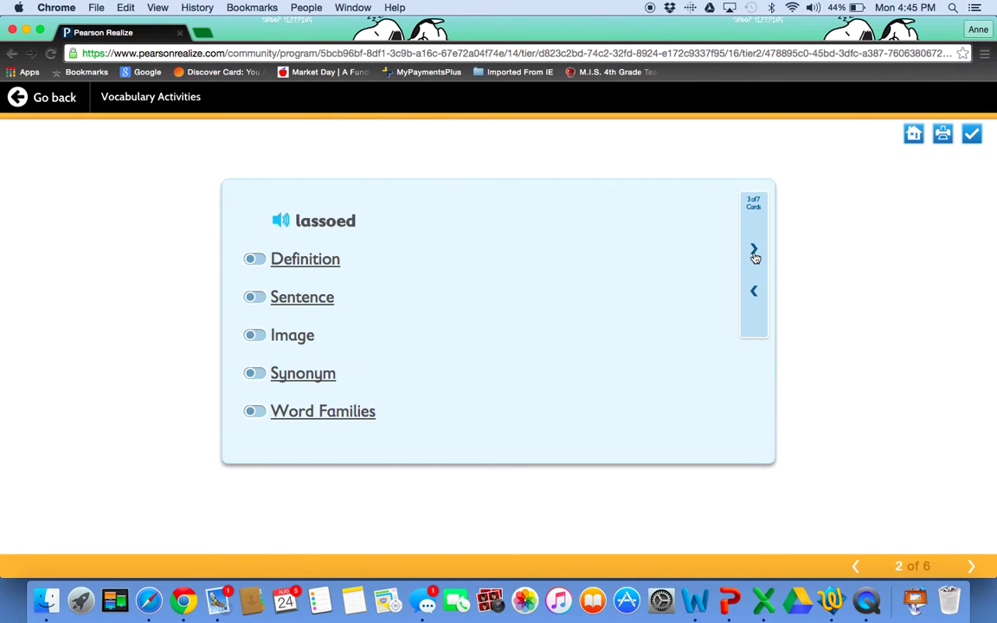
pyautogui.click(296, 337)
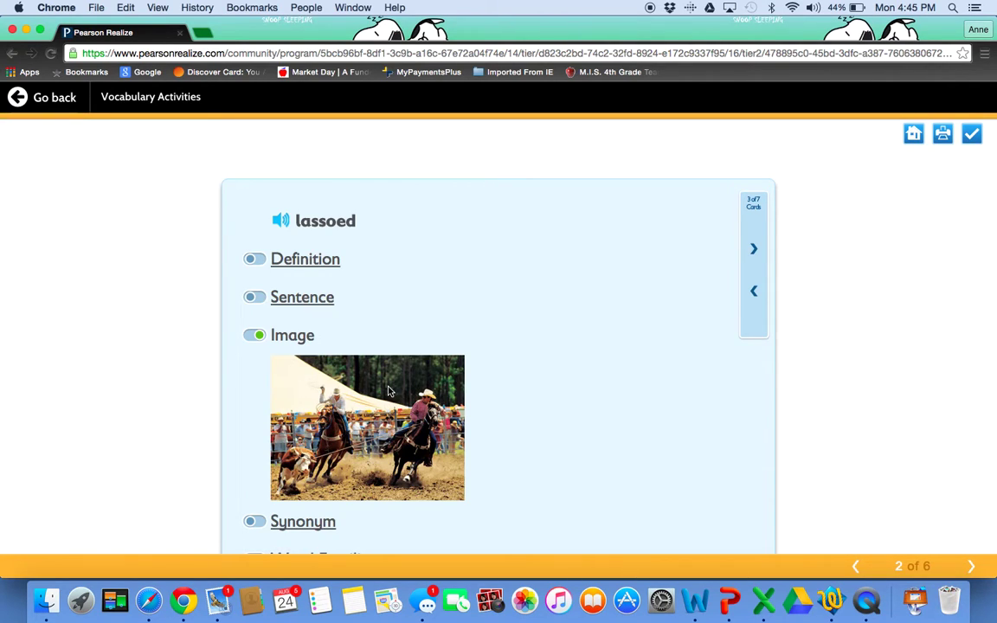
pyautogui.scroll(-2, 352, 351)
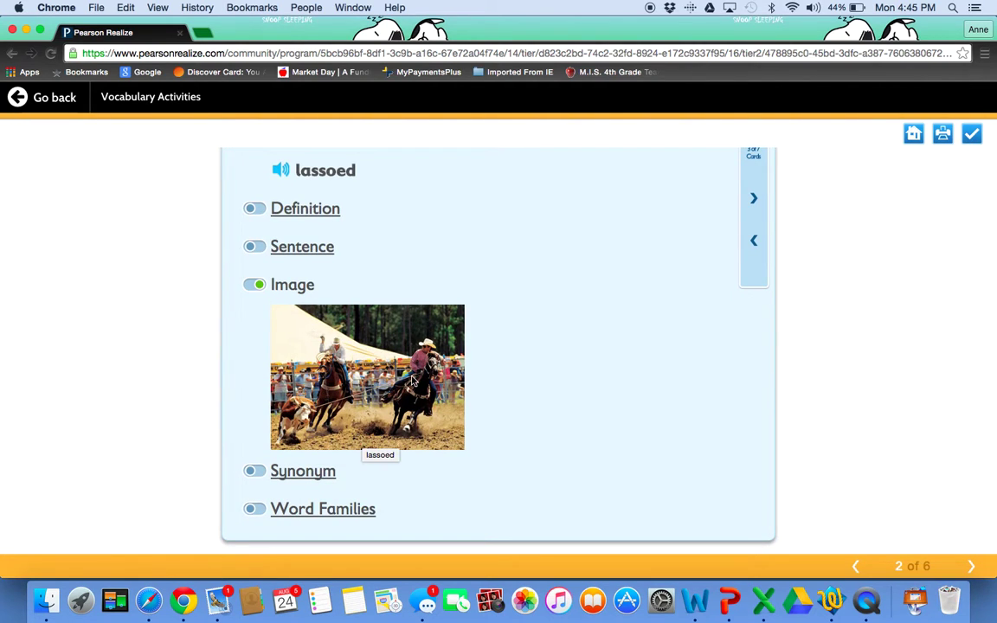
pyautogui.scroll(1, 367, 430)
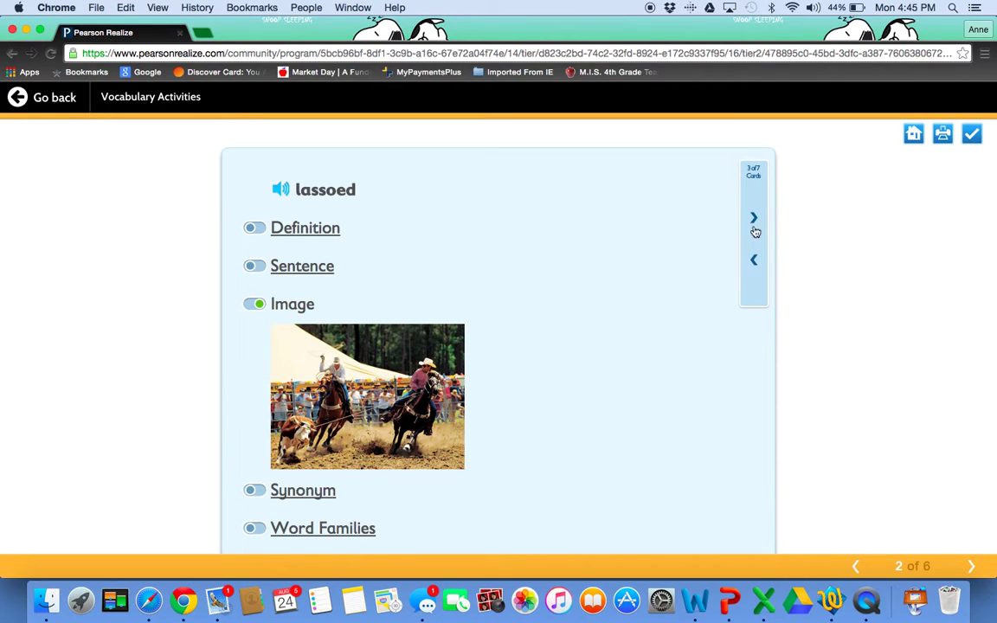
pyautogui.click(754, 219)
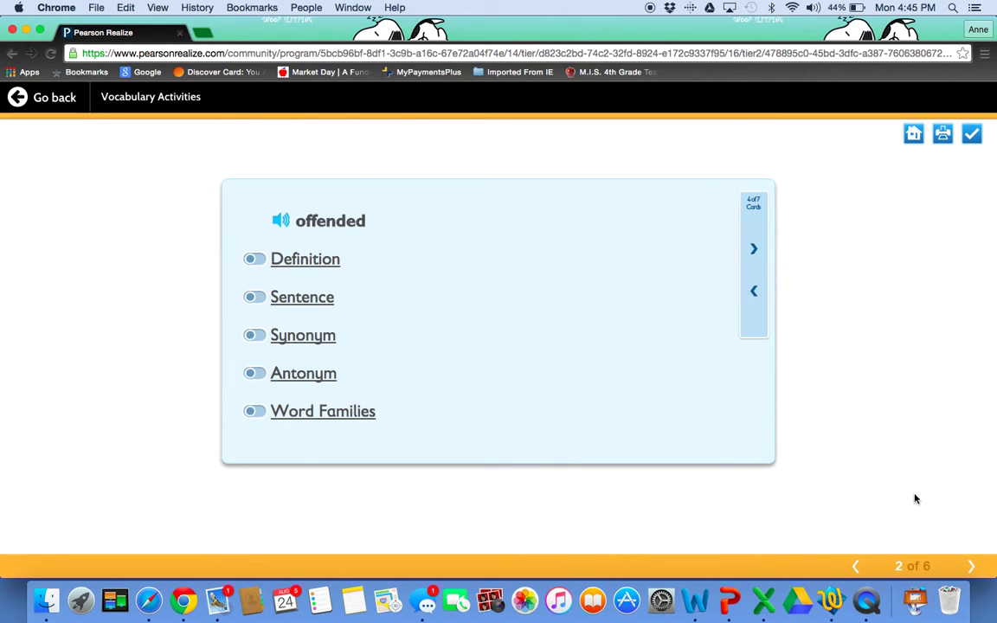
pyautogui.click(972, 566)
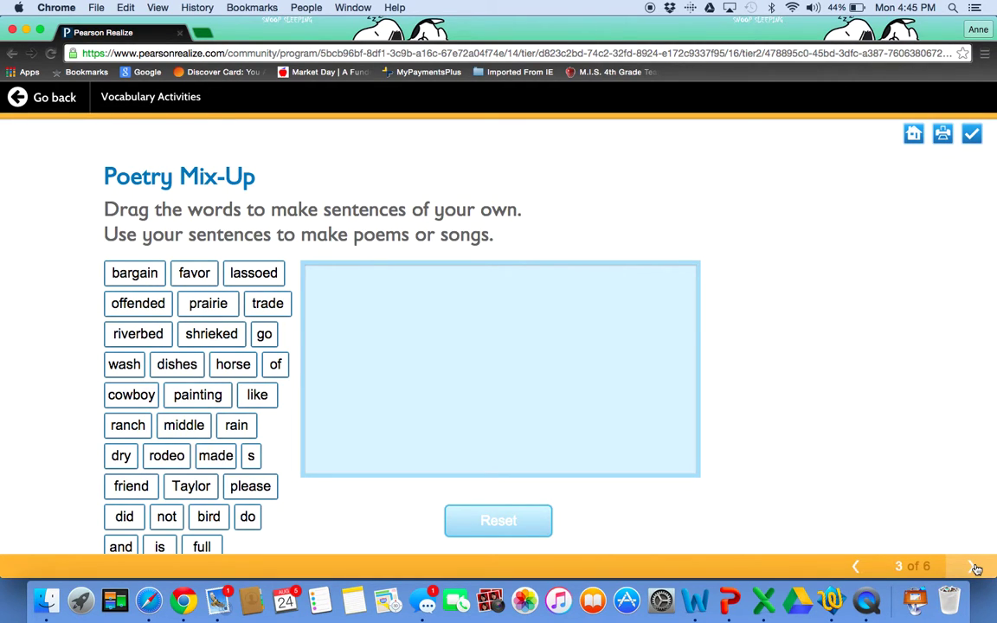
# - Start the page-4 vocabulary quiz, answer 'offended', skip to page 5, then go back
pyautogui.click(974, 567)
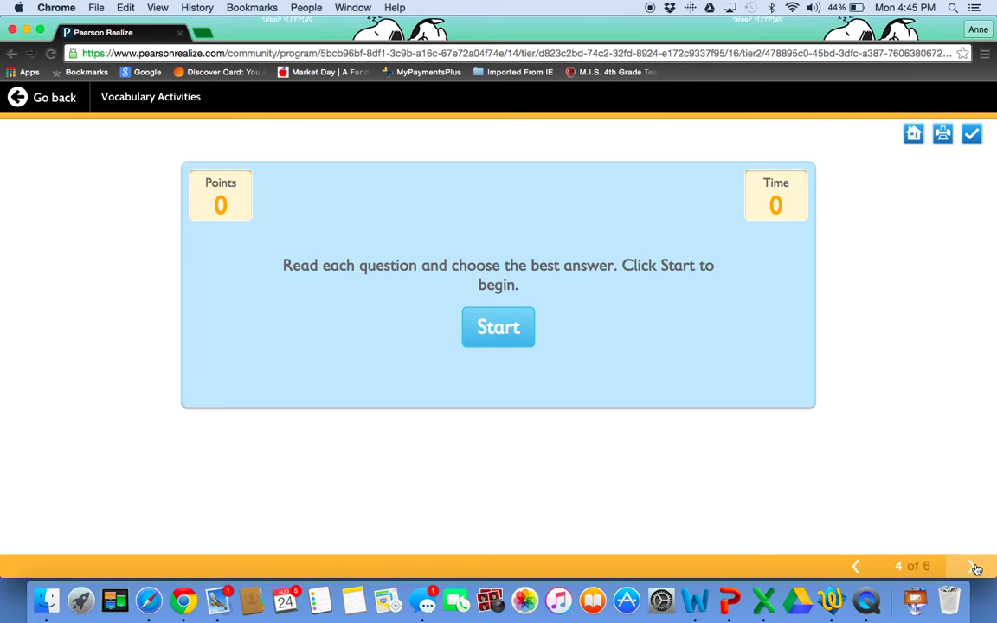
pyautogui.click(500, 327)
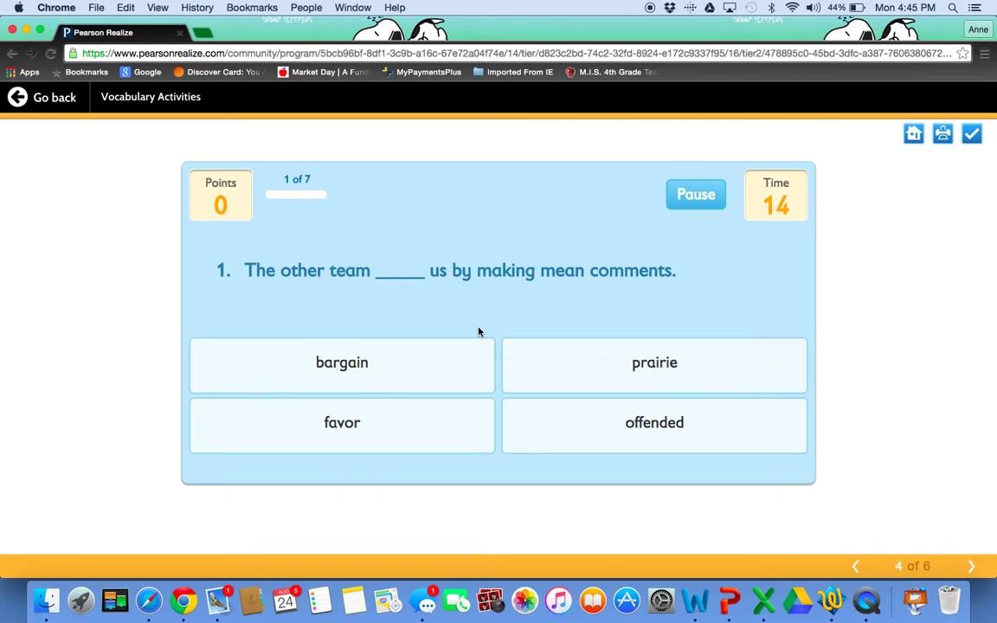
pyautogui.click(598, 429)
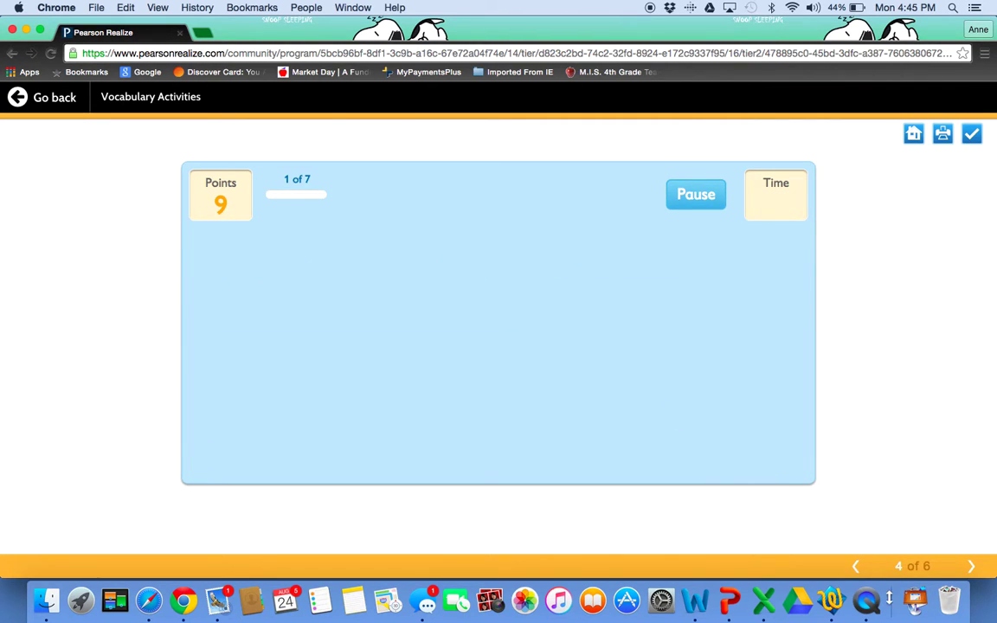
pyautogui.click(971, 568)
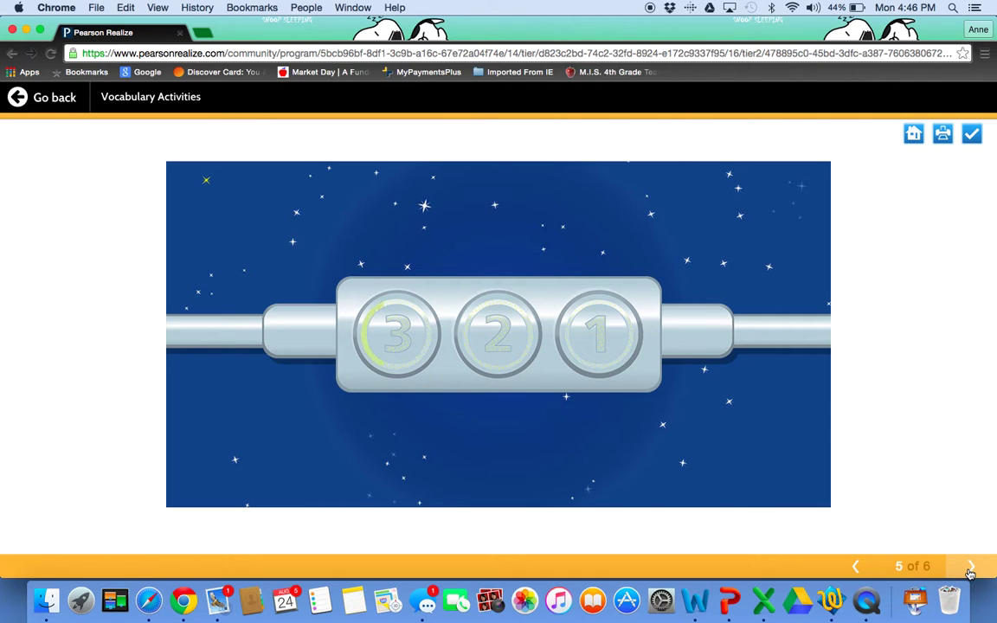
pyautogui.click(48, 97)
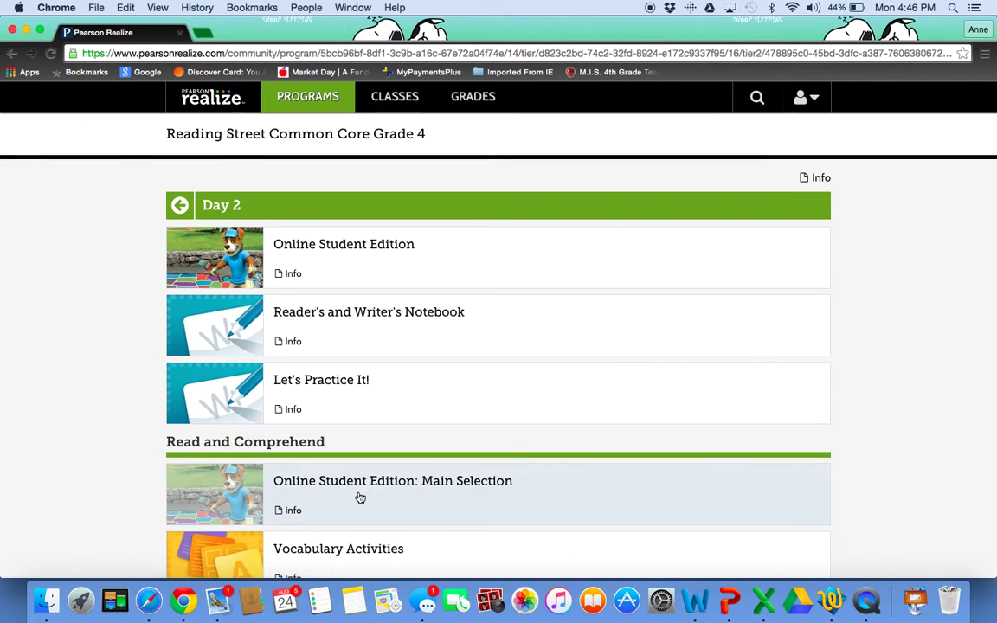
# - Scroll through the Day 2 resources, then go back to the Week 4 Day 1–5 overview
pyautogui.scroll(-8, 360, 498)
pyautogui.scroll(-1, 360, 498)
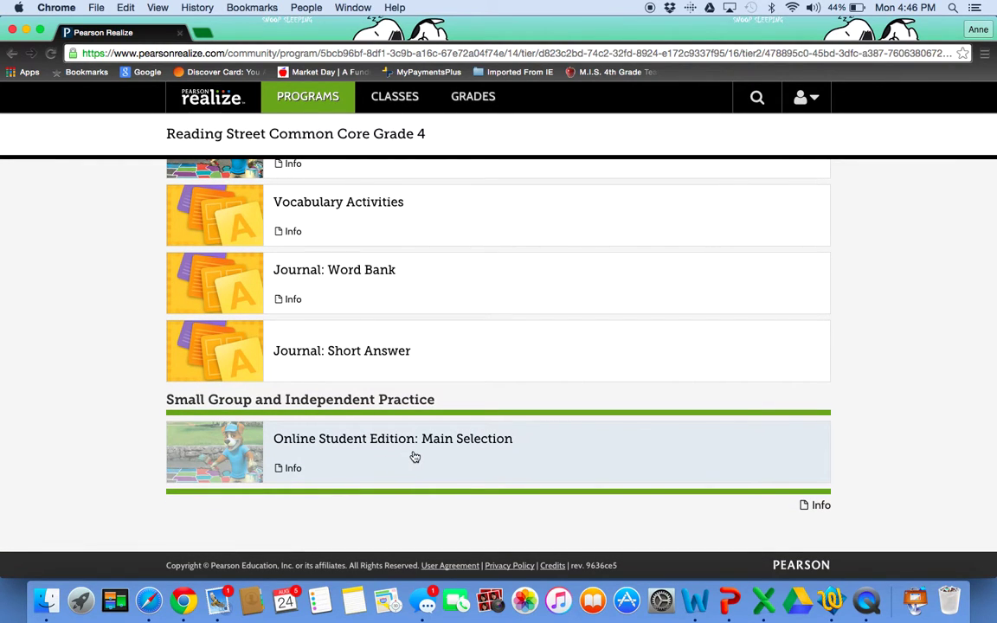
pyautogui.scroll(6, 413, 423)
pyautogui.scroll(3, 421, 397)
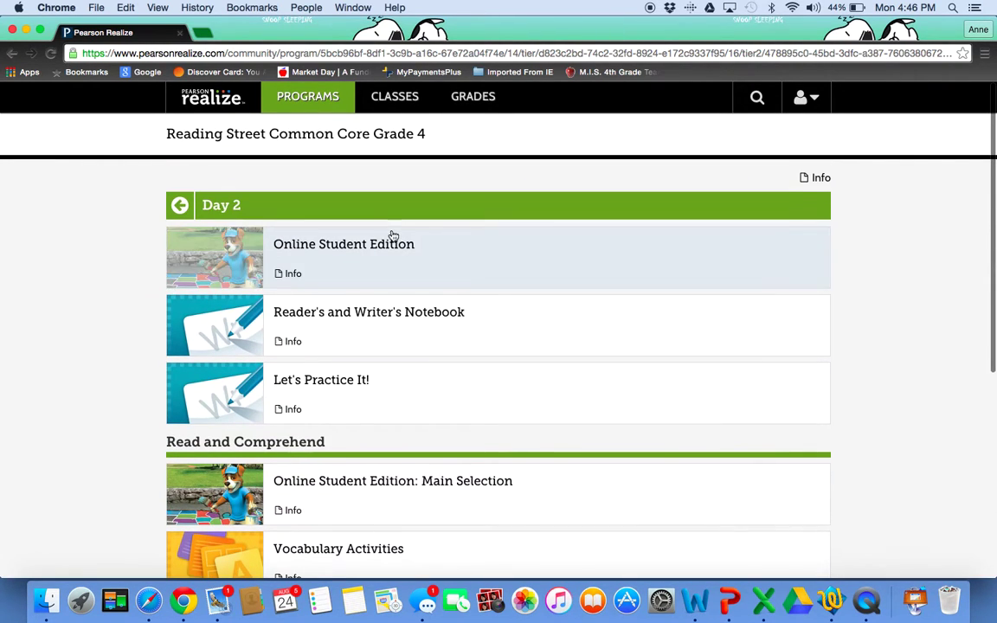
pyautogui.click(178, 205)
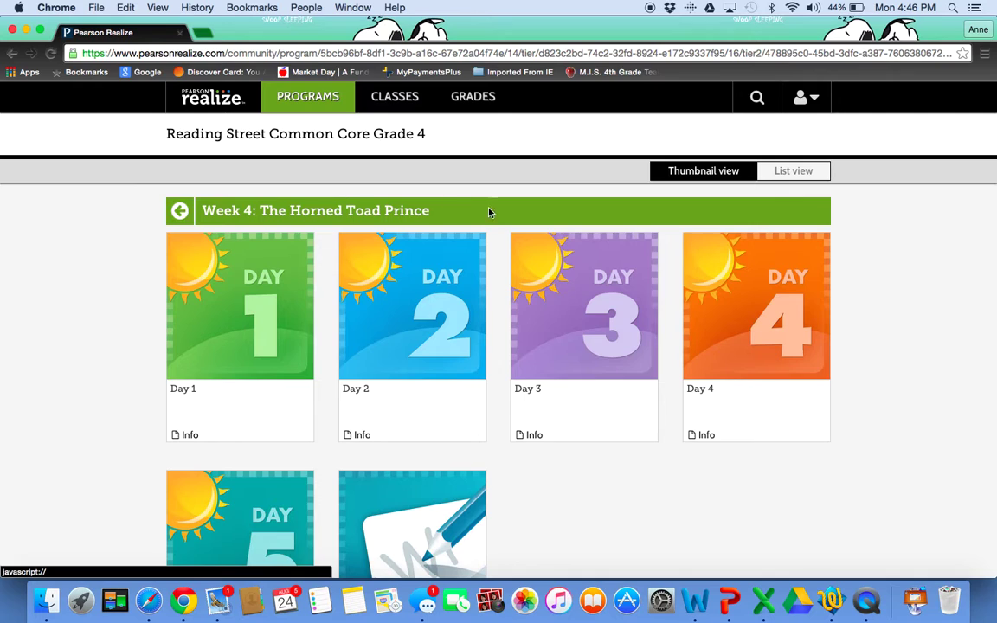
pyautogui.scroll(-3, 477, 497)
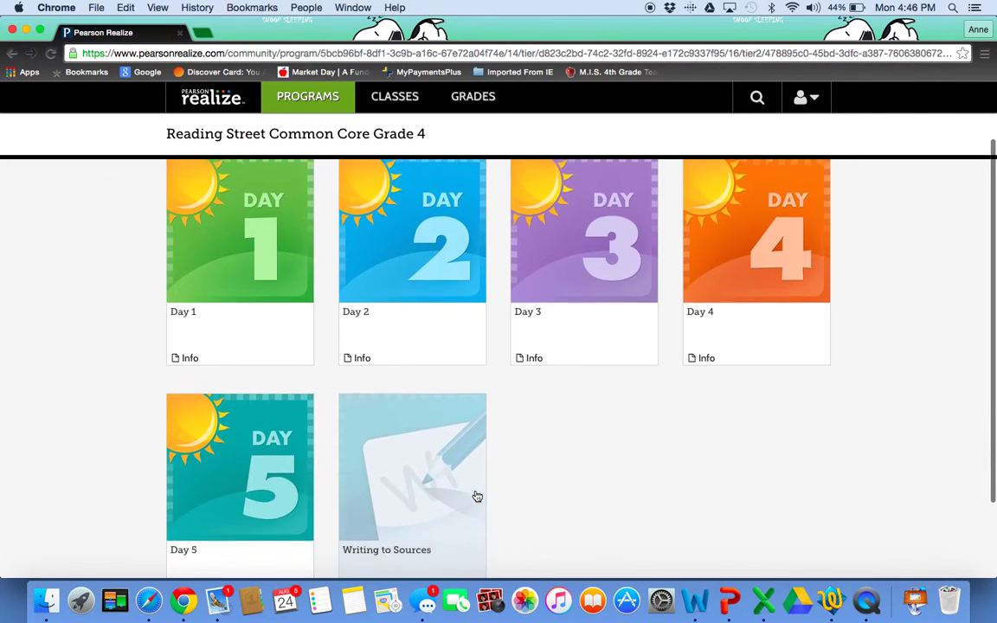
pyautogui.scroll(3, 450, 433)
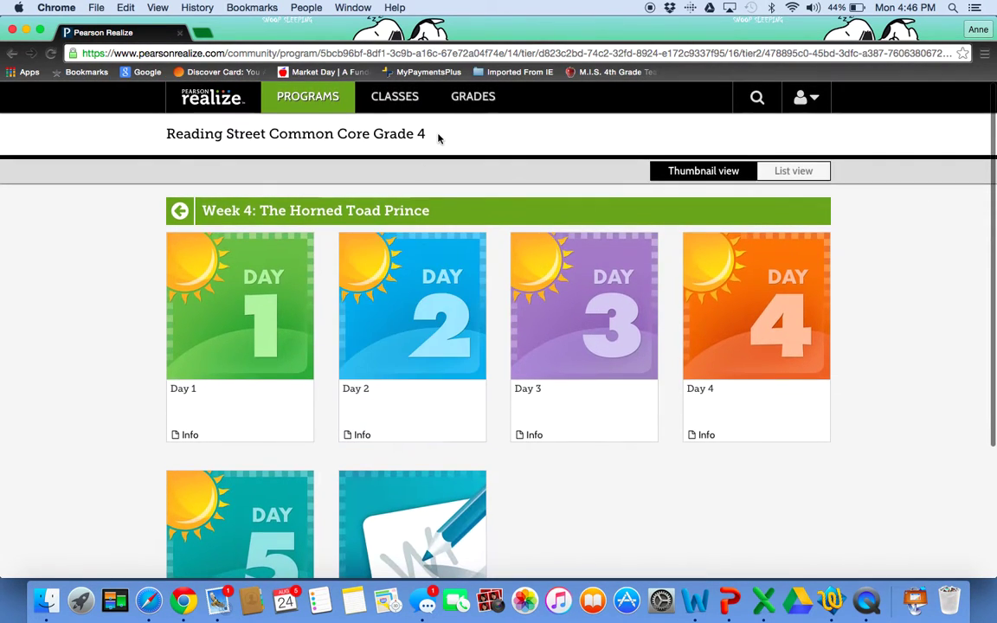
# - Open Parent Night's Completed assignments and select the Baseline Group Test scored 51%
pyautogui.click(402, 104)
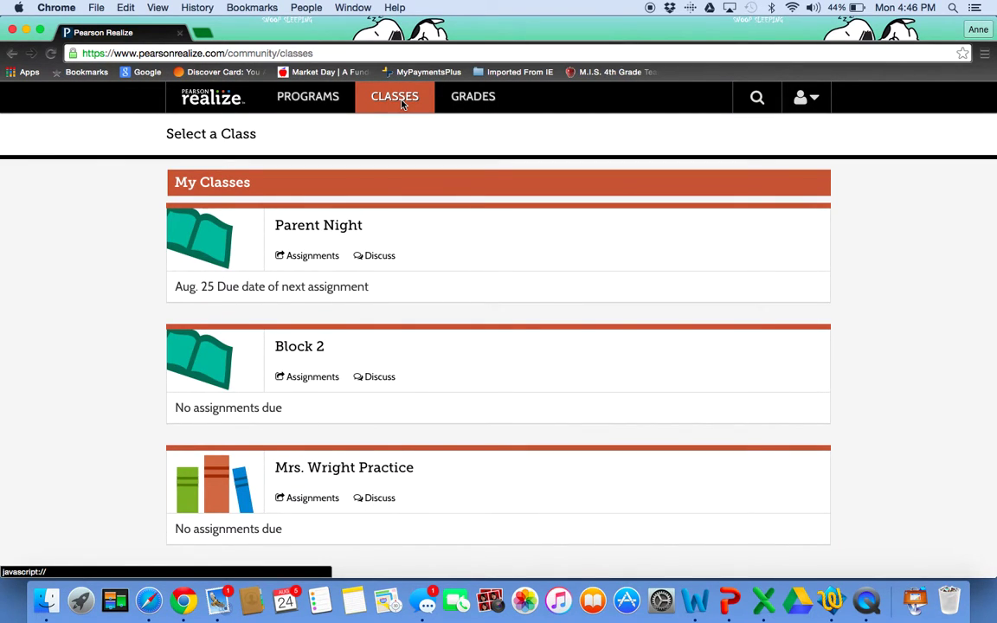
pyautogui.click(318, 227)
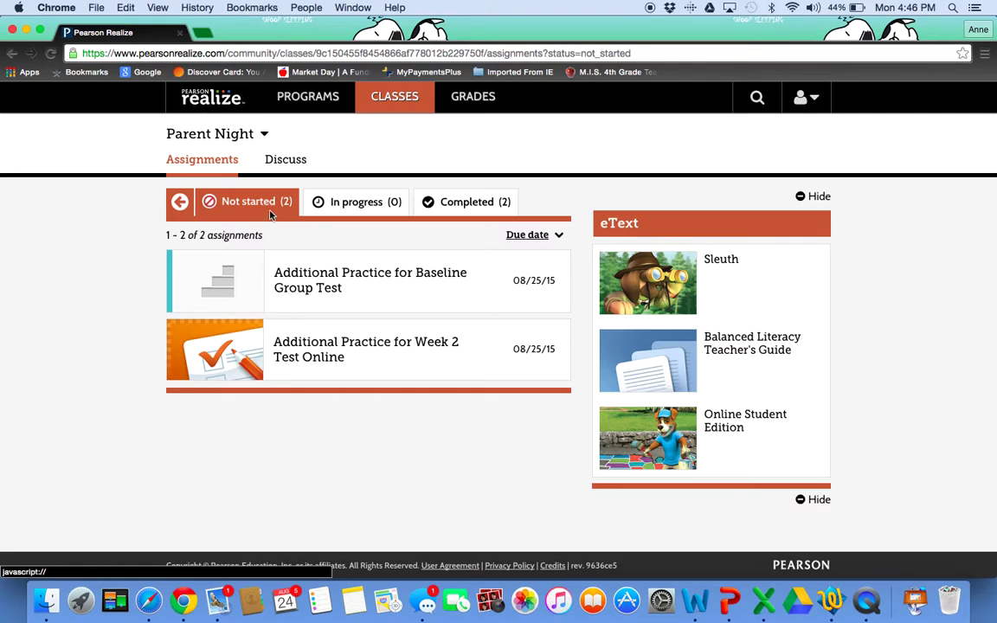
pyautogui.click(366, 203)
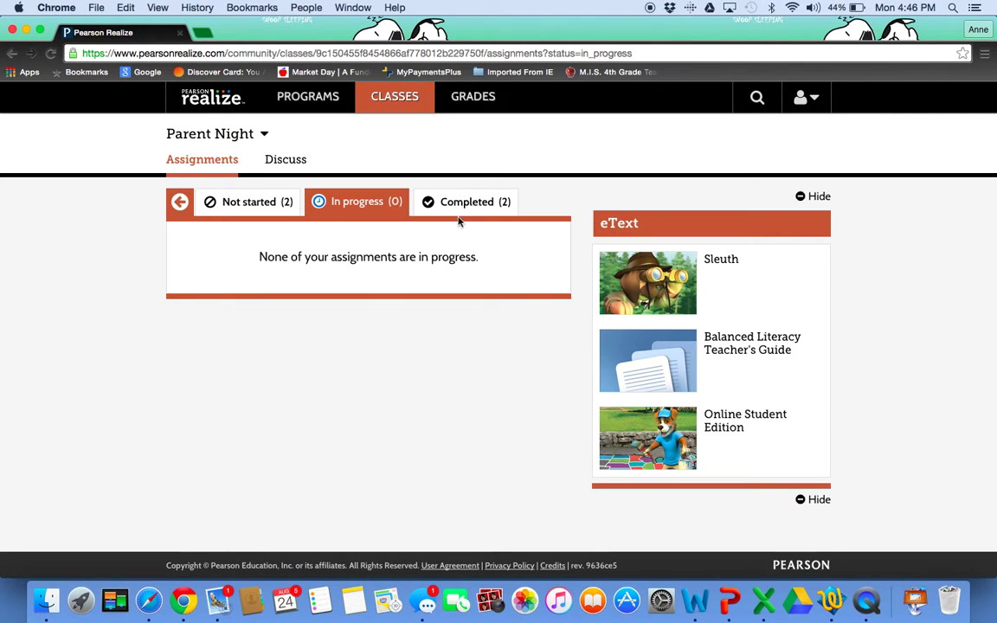
pyautogui.click(475, 207)
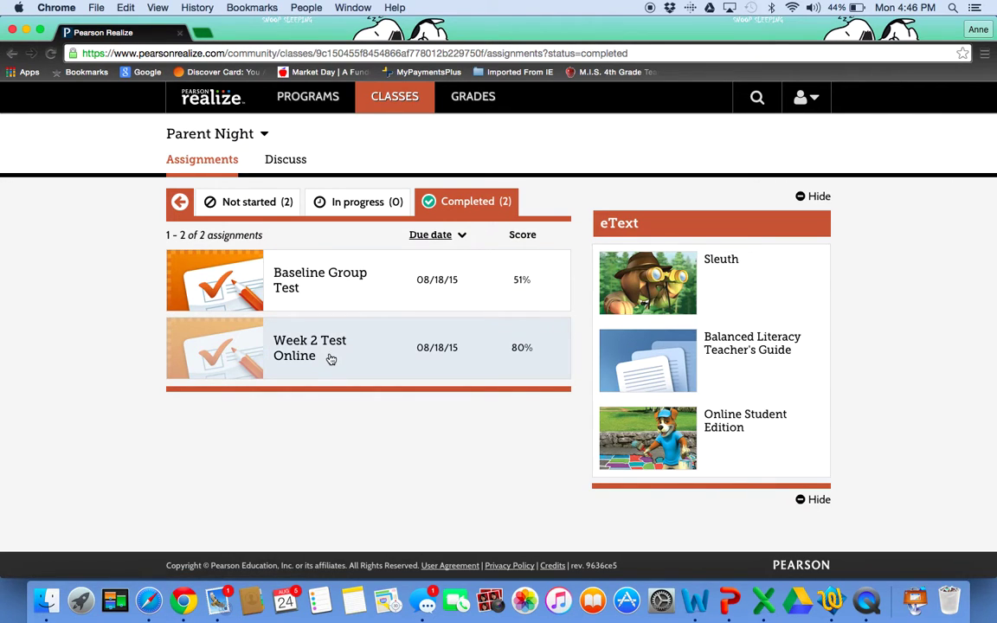
pyautogui.click(343, 289)
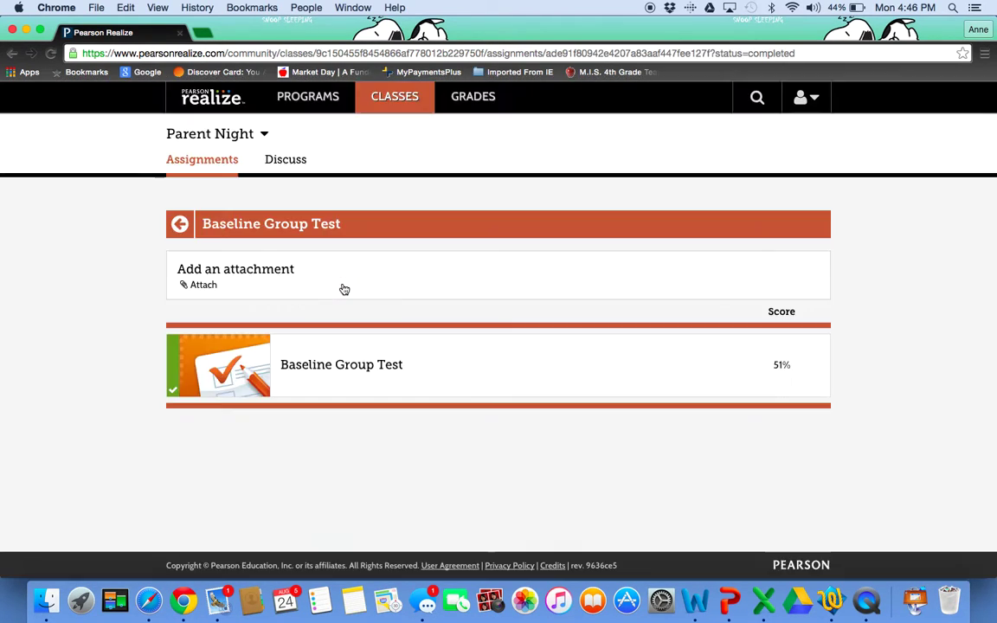
pyautogui.click(331, 369)
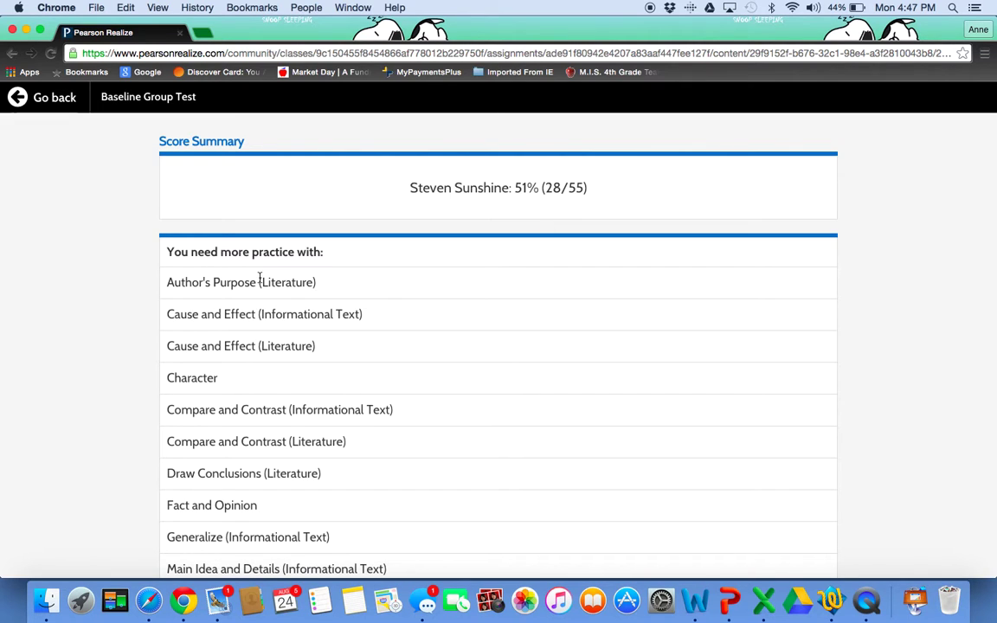
pyautogui.scroll(-5, 451, 346)
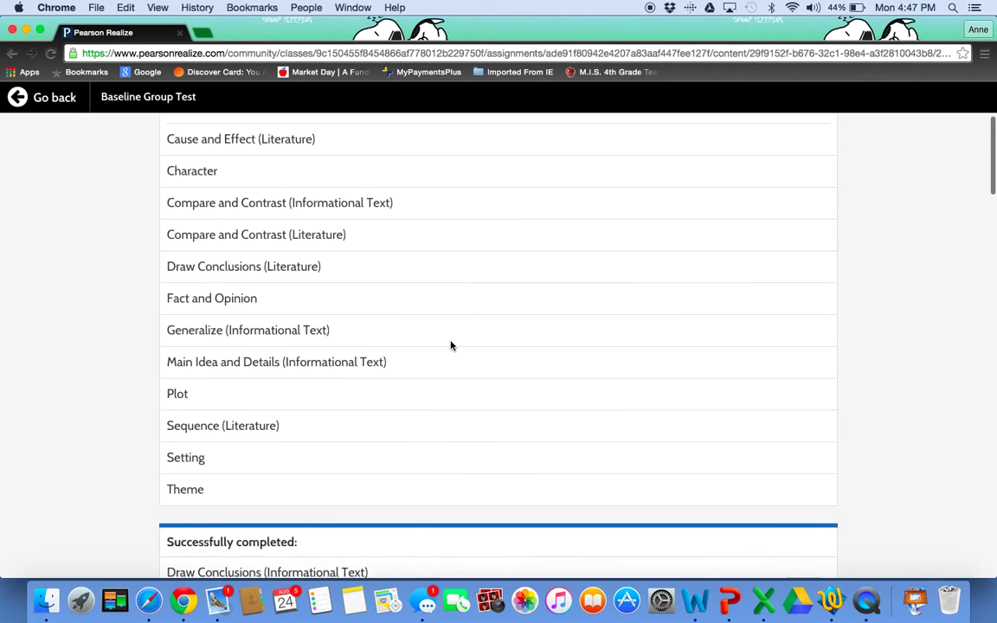
pyautogui.scroll(3, 451, 345)
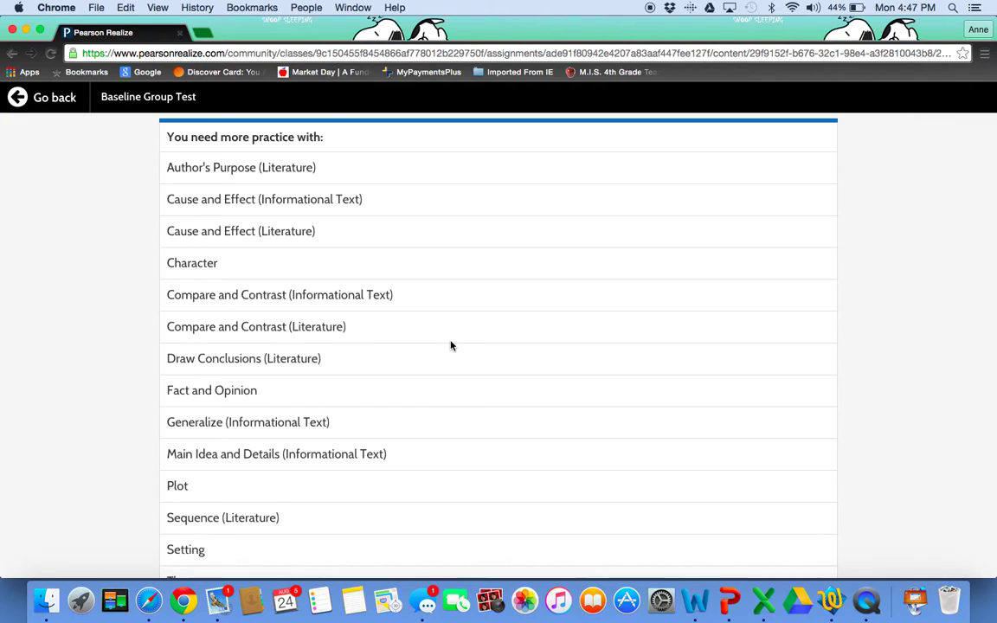
pyautogui.scroll(-4, 451, 346)
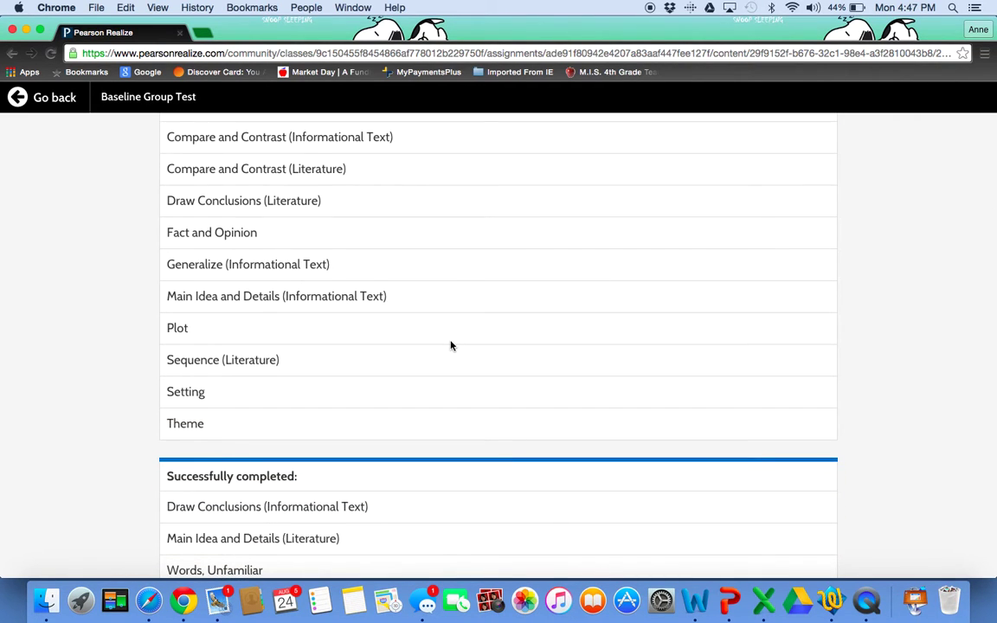
pyautogui.scroll(-5, 451, 346)
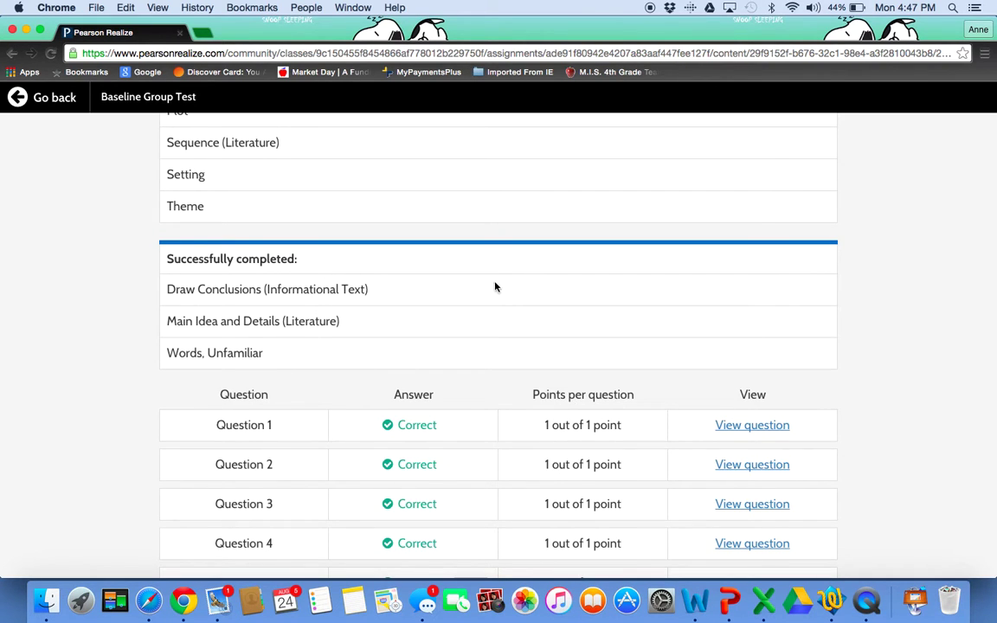
pyautogui.scroll(-4, 495, 286)
pyautogui.scroll(-12, 496, 287)
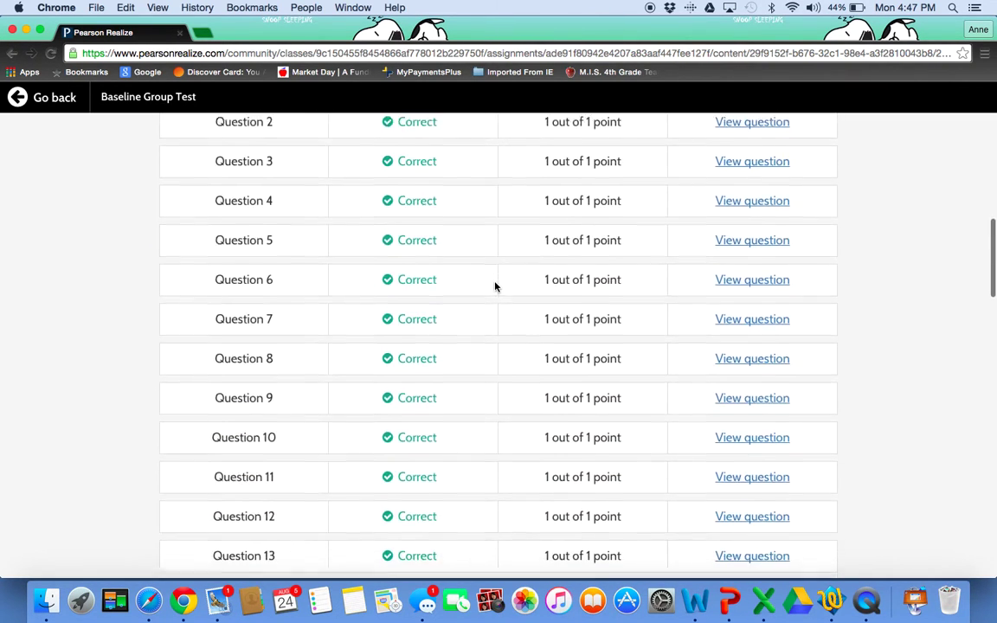
pyautogui.scroll(-5, 496, 286)
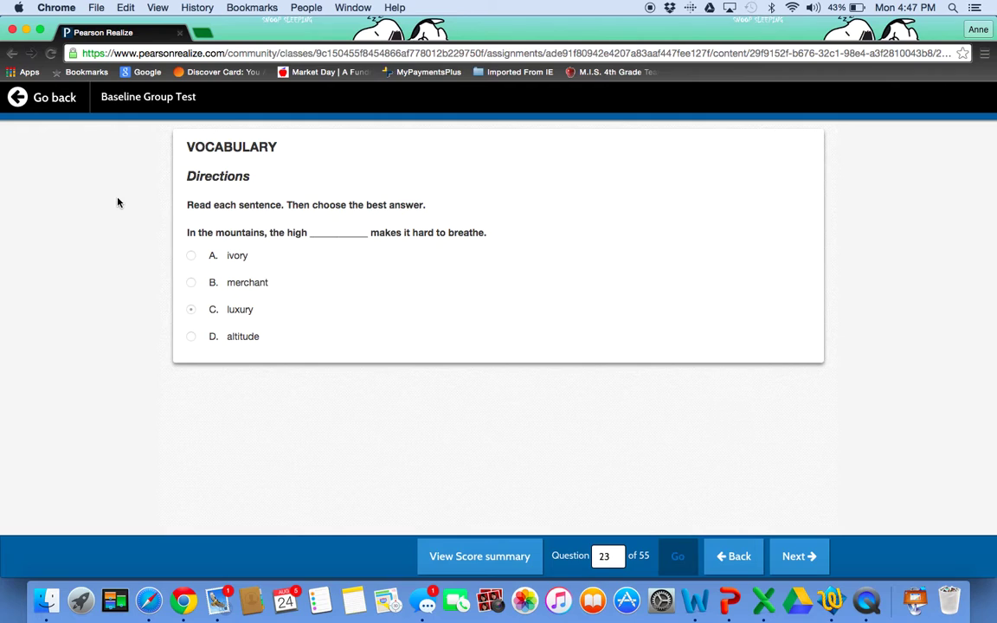
pyautogui.click(18, 98)
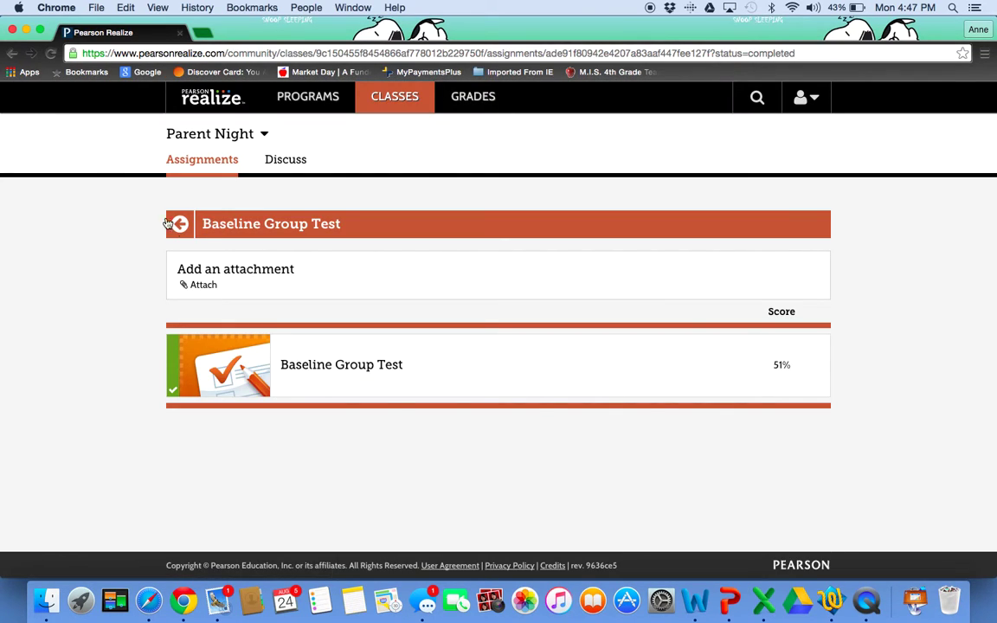
# - Open the Aug 18 Baseline Group Test bar in Parent Night grades and scroll its question results
pyautogui.click(481, 97)
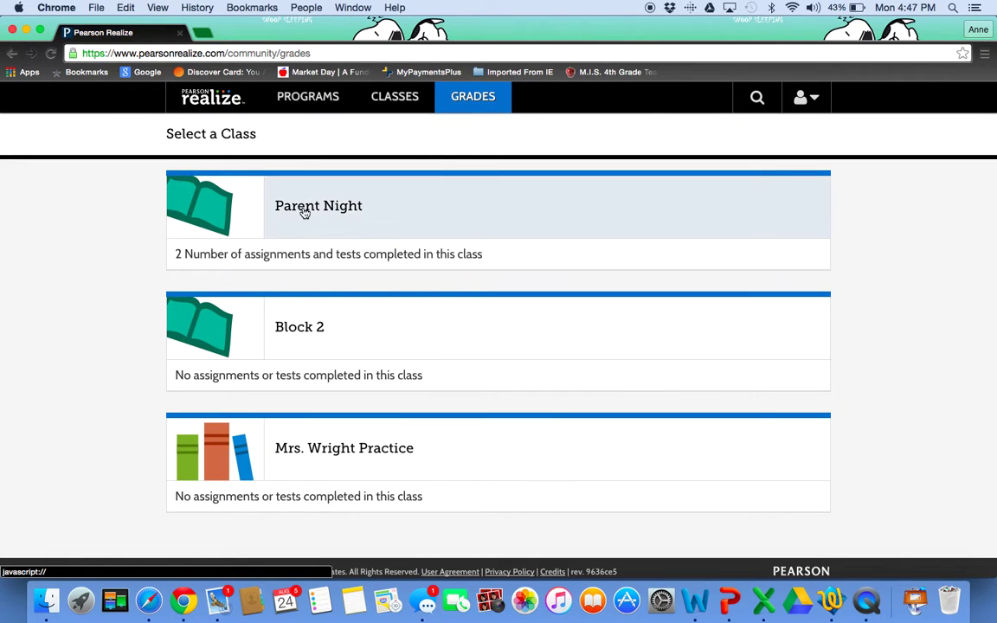
pyautogui.click(305, 213)
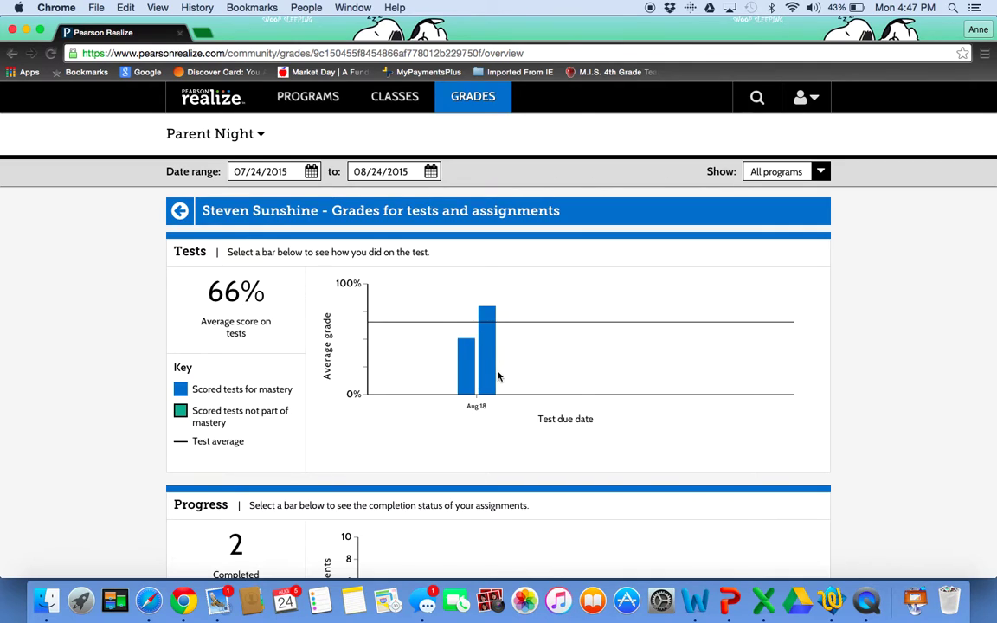
pyautogui.click(470, 381)
pyautogui.click(470, 381)
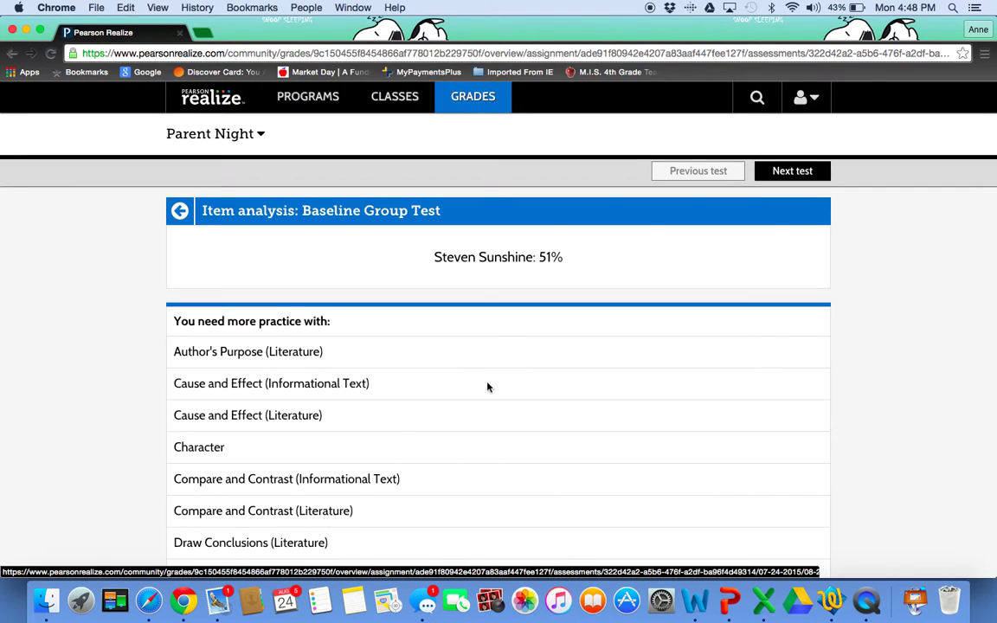
pyautogui.scroll(-10, 534, 413)
pyautogui.scroll(-15, 536, 416)
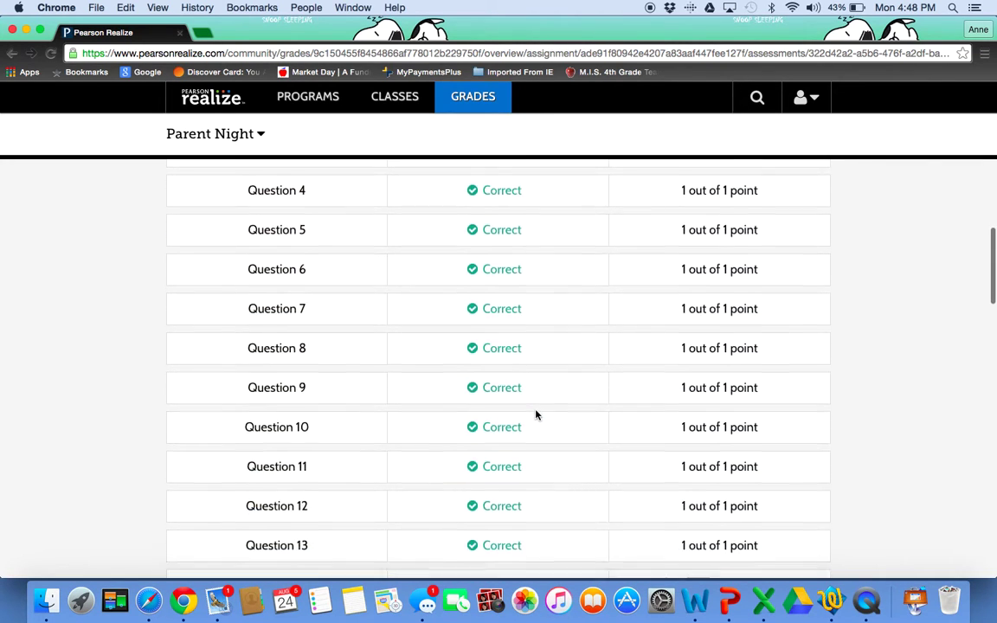
pyautogui.scroll(2, 535, 415)
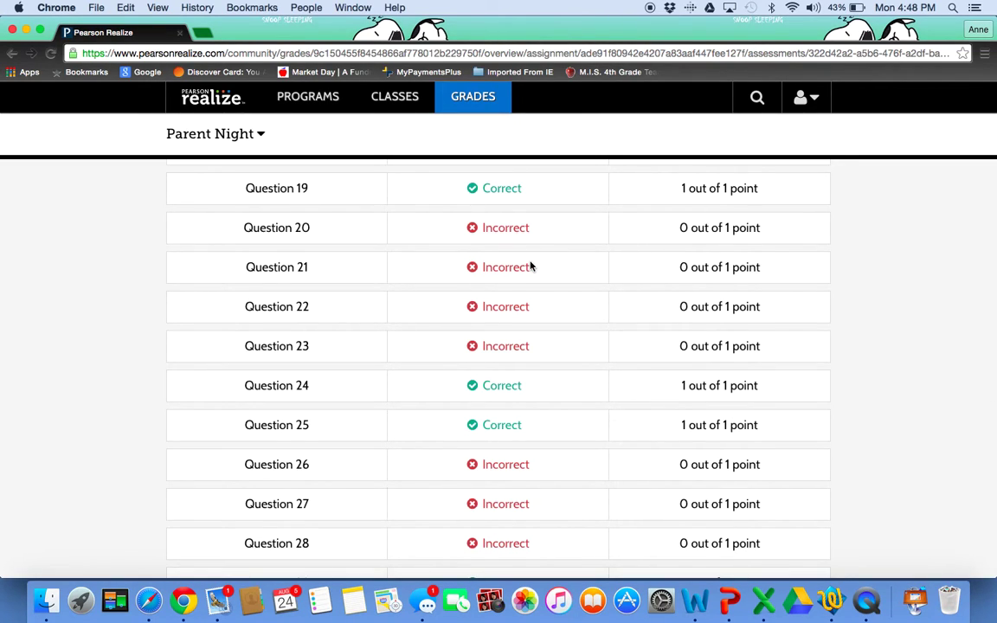
# - Open the Score Summary of Parent Night's completed Week 2 Test Online assignment
pyautogui.click(401, 102)
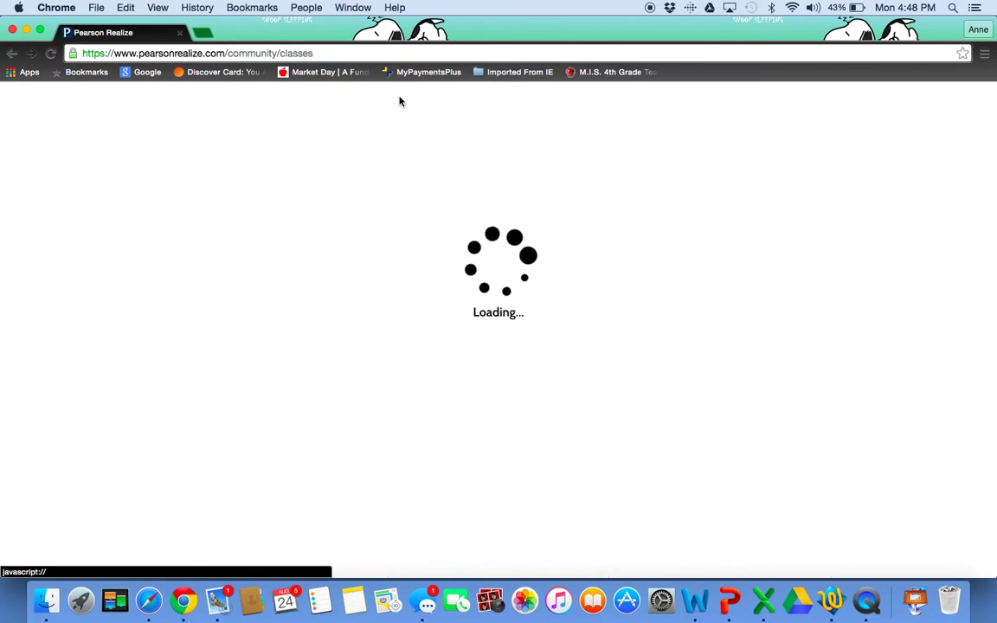
pyautogui.click(350, 197)
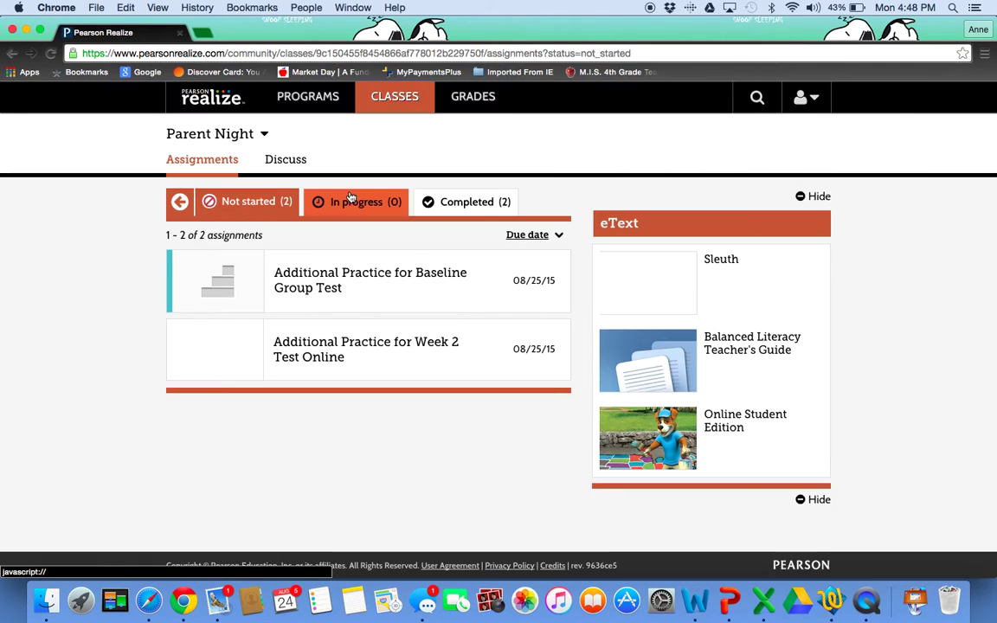
pyautogui.click(485, 208)
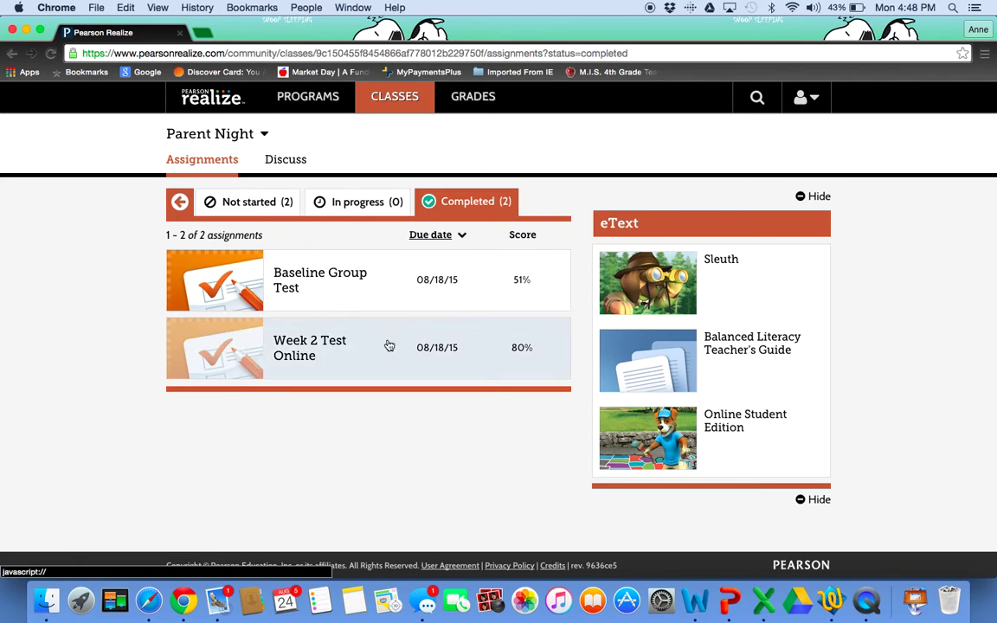
pyautogui.click(379, 359)
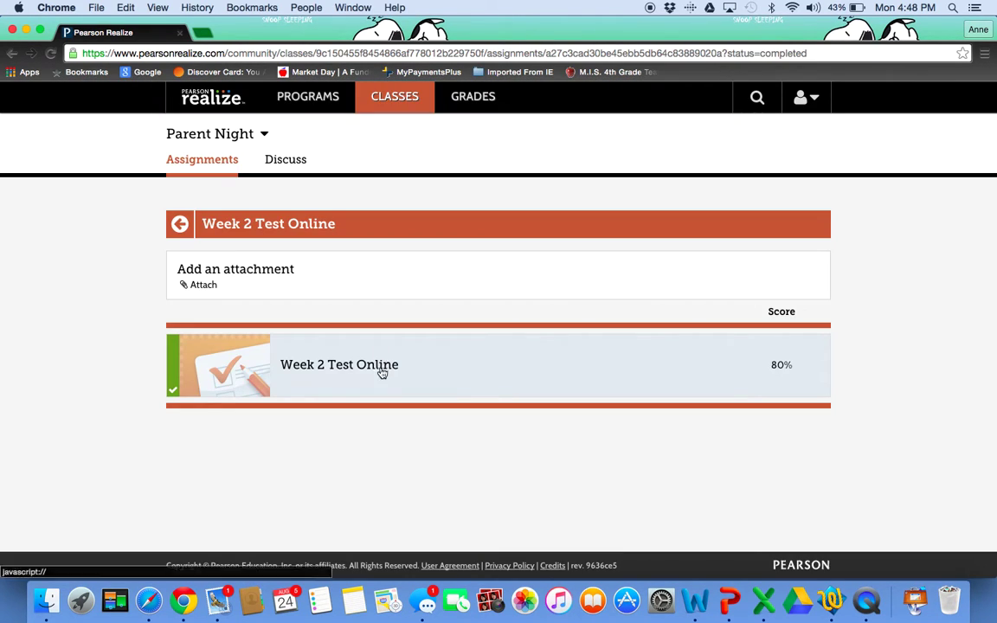
pyautogui.click(381, 371)
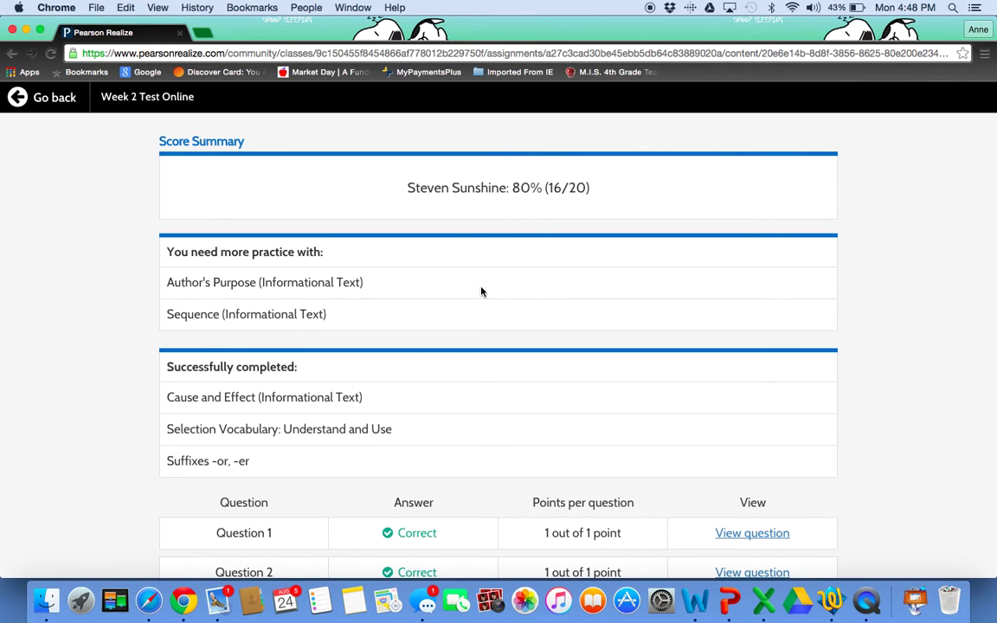
# - Review the 80% (16/20) score, Author's Purpose and Sequence practice flags, and each question's result
pyautogui.scroll(-1, 482, 292)
pyautogui.scroll(1, 482, 291)
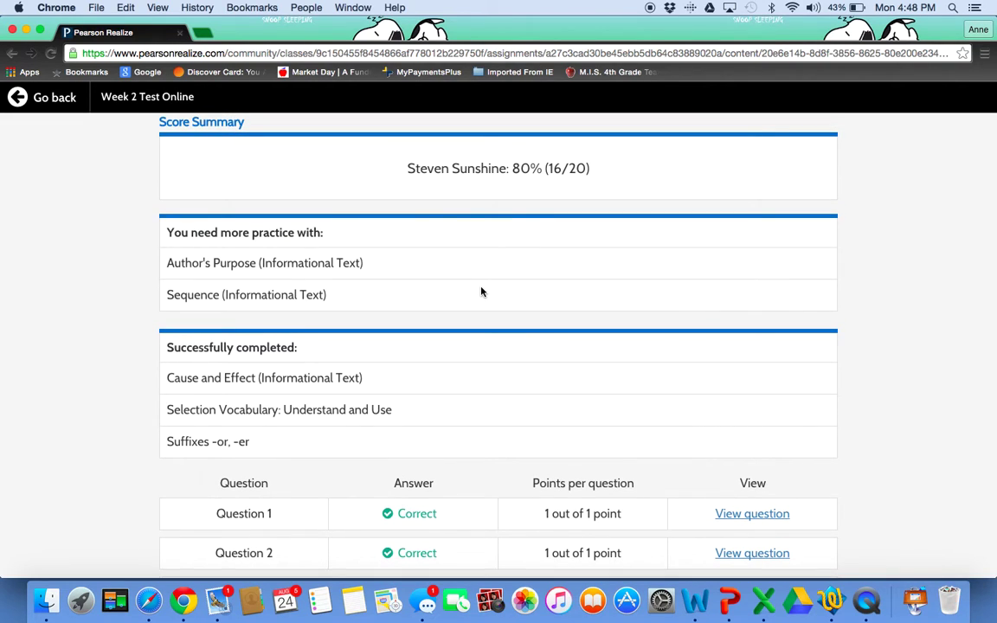
pyautogui.scroll(-1, 482, 292)
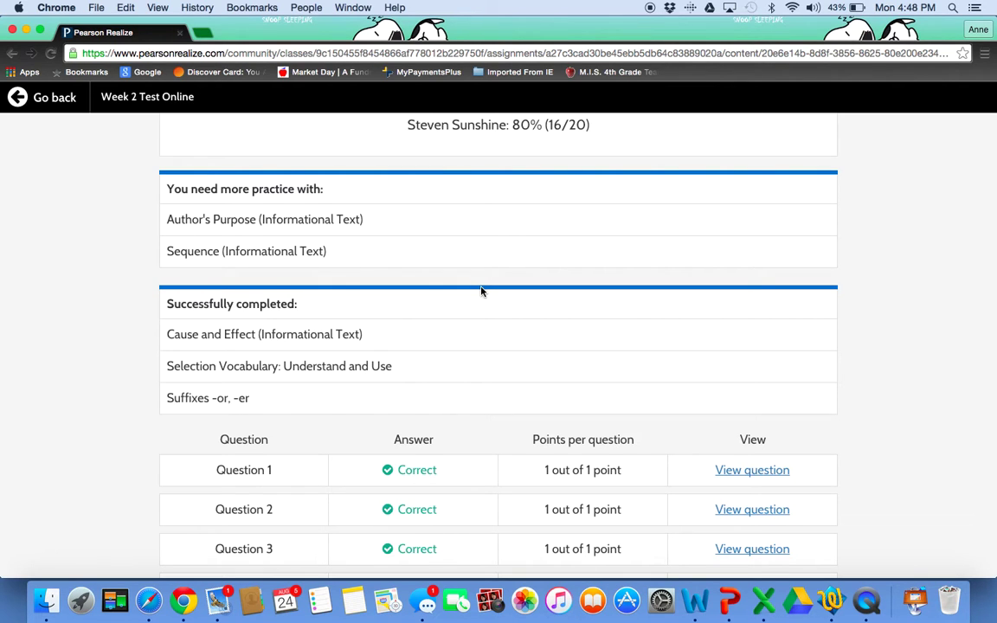
pyautogui.scroll(-5, 482, 291)
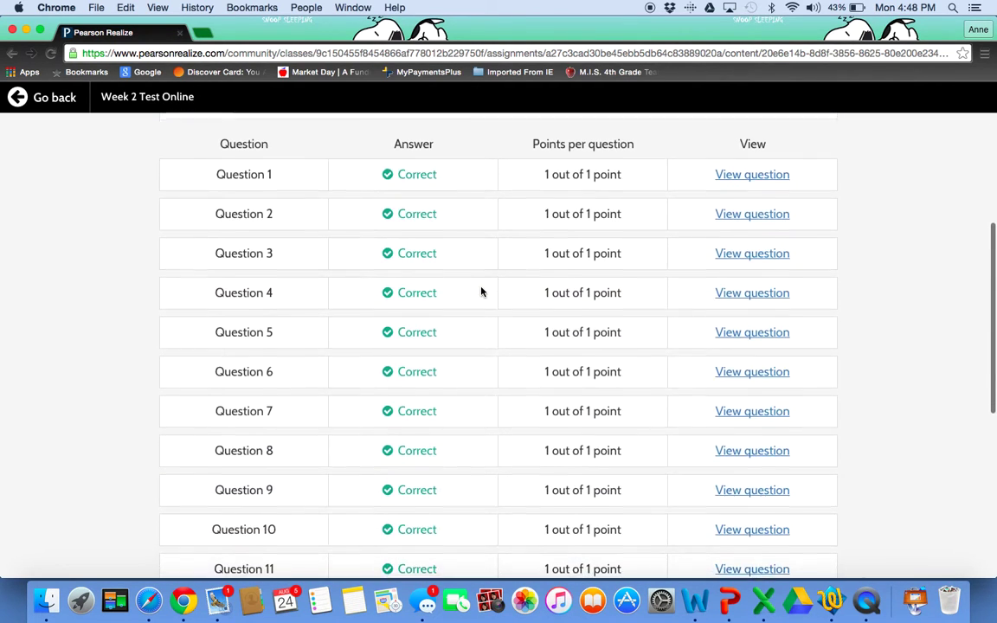
pyautogui.scroll(-2, 482, 292)
pyautogui.scroll(-2, 482, 292)
pyautogui.scroll(5, 469, 245)
pyautogui.scroll(2, 469, 245)
pyautogui.scroll(-2, 469, 245)
pyautogui.scroll(-8, 469, 245)
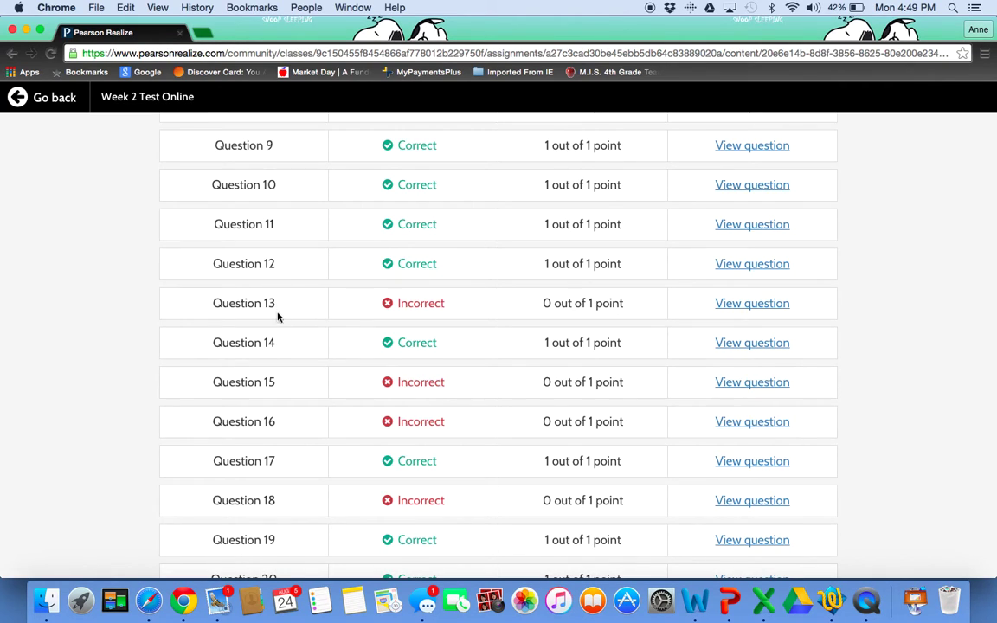
pyautogui.scroll(-2, 308, 545)
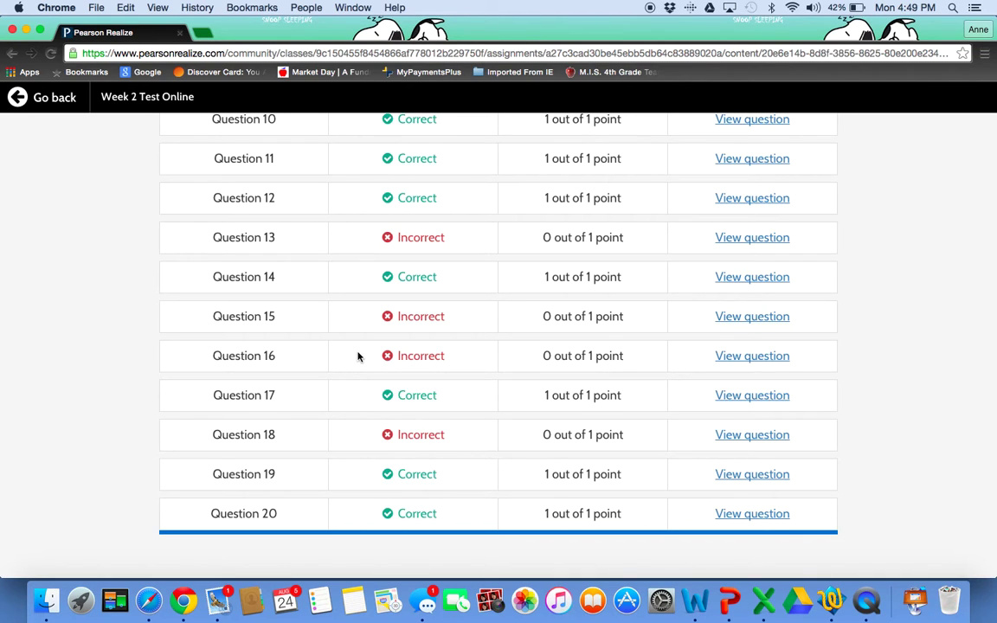
pyautogui.scroll(5, 358, 356)
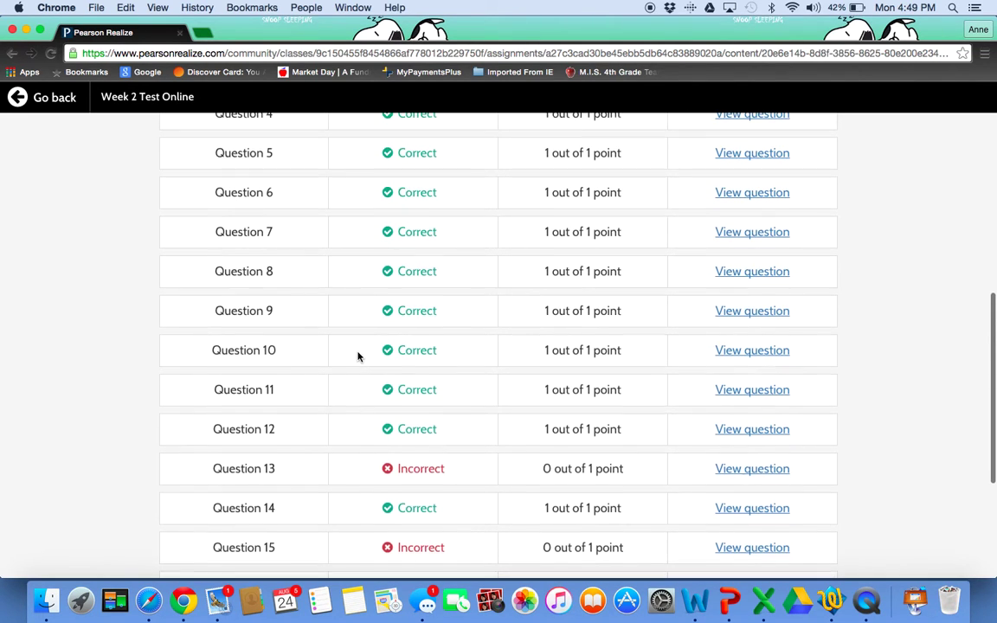
pyautogui.scroll(2, 358, 356)
pyautogui.scroll(-7, 357, 356)
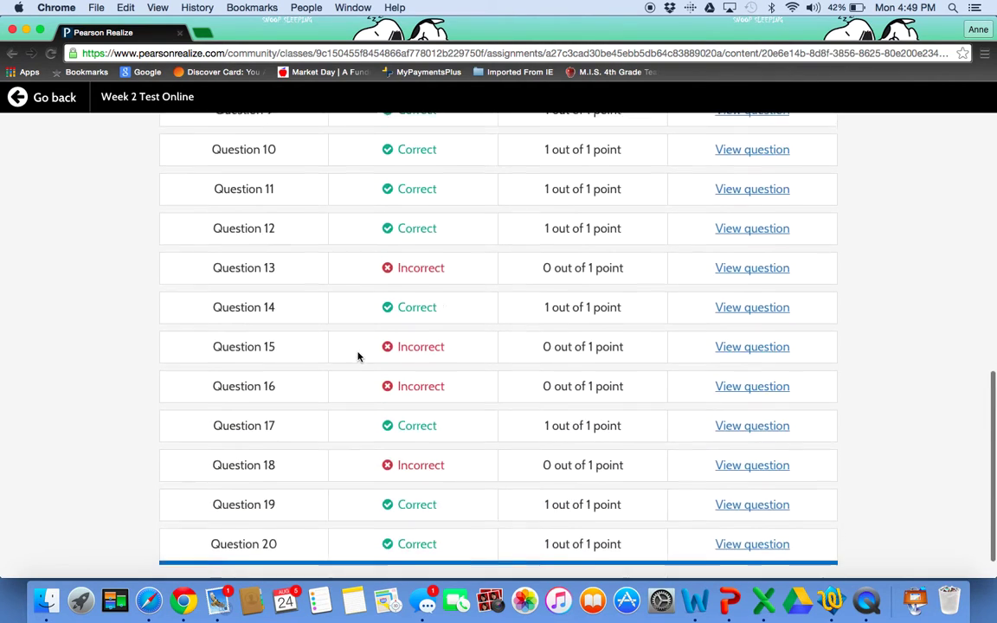
pyautogui.scroll(9, 358, 356)
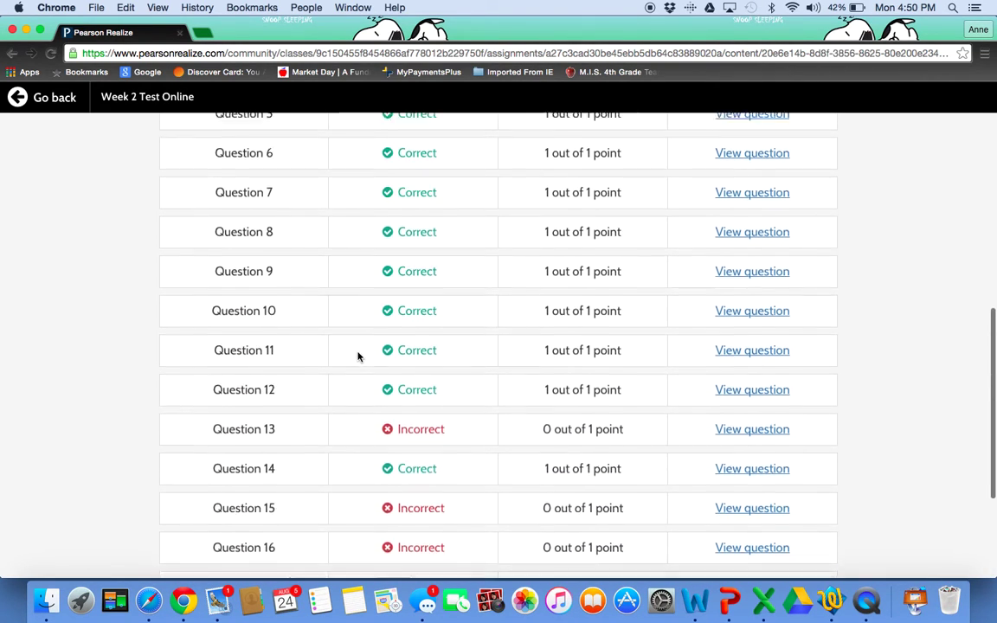
pyautogui.scroll(5, 357, 356)
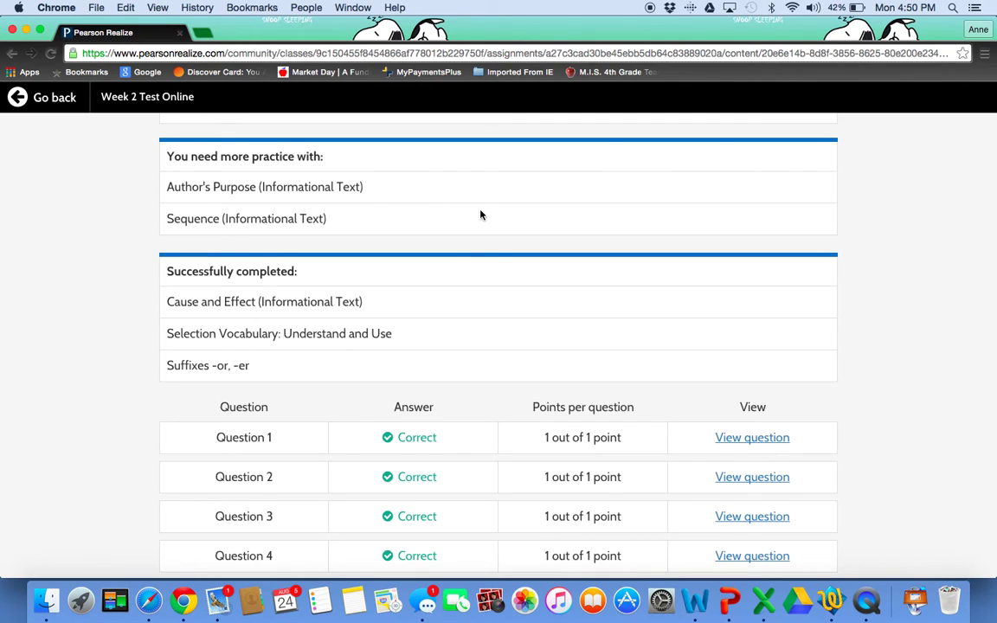
pyautogui.scroll(2, 479, 214)
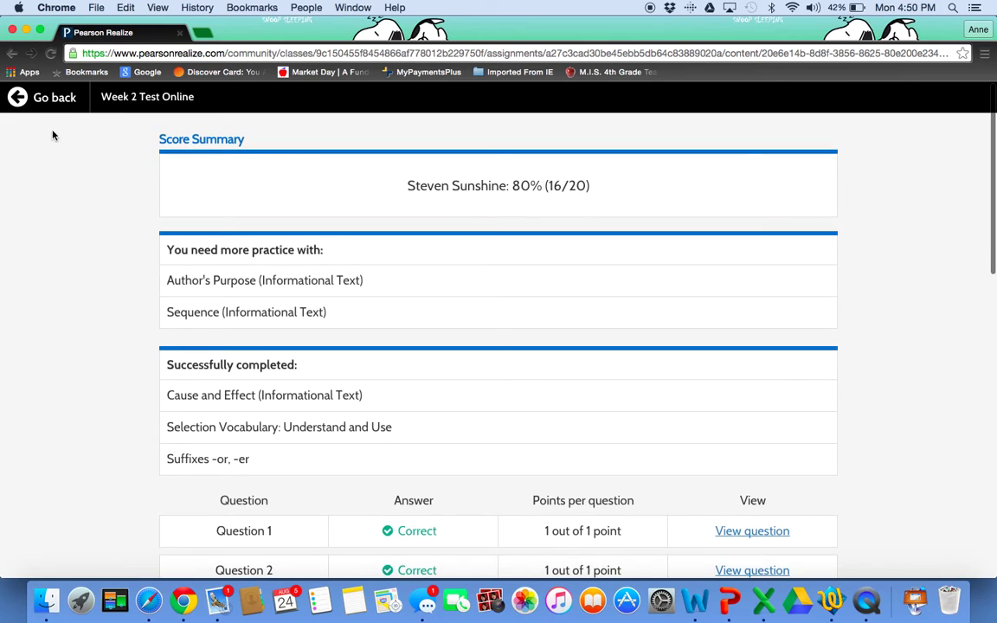
# - Go back from the test results and browse the Programs and Classes pages
pyautogui.click(26, 109)
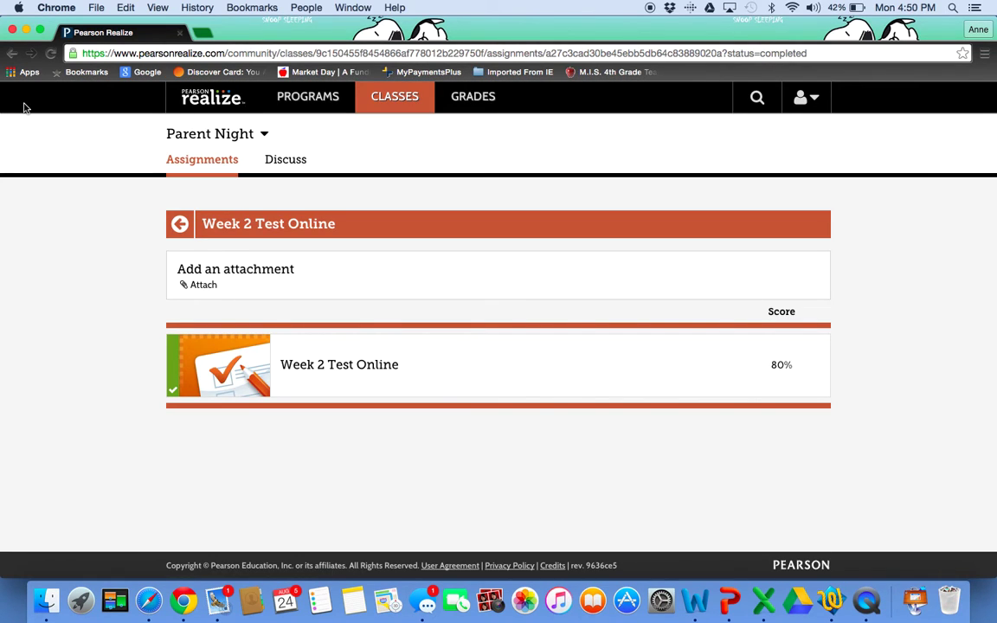
pyautogui.click(327, 98)
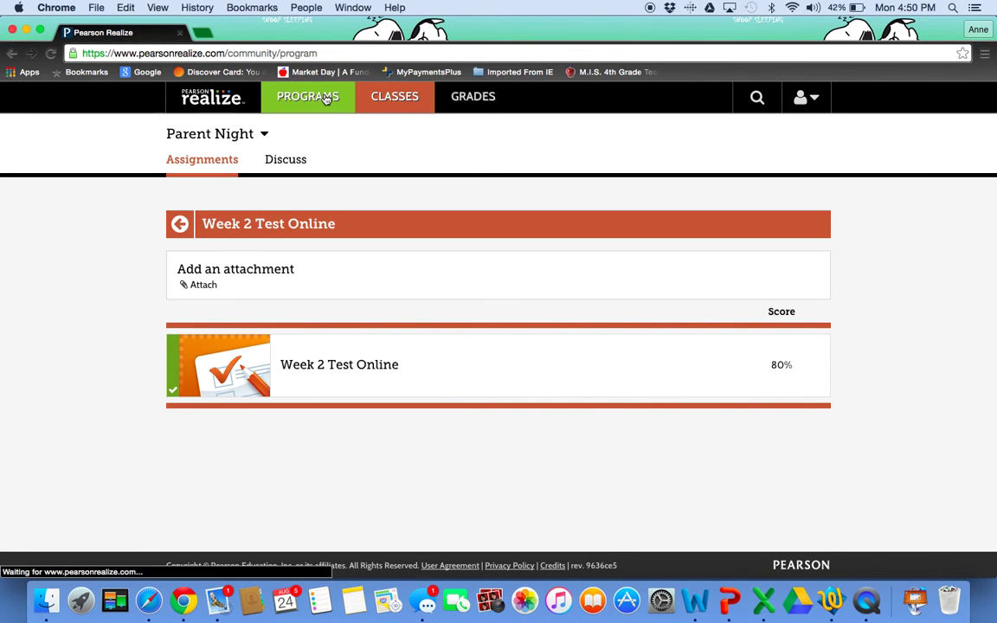
pyautogui.click(387, 104)
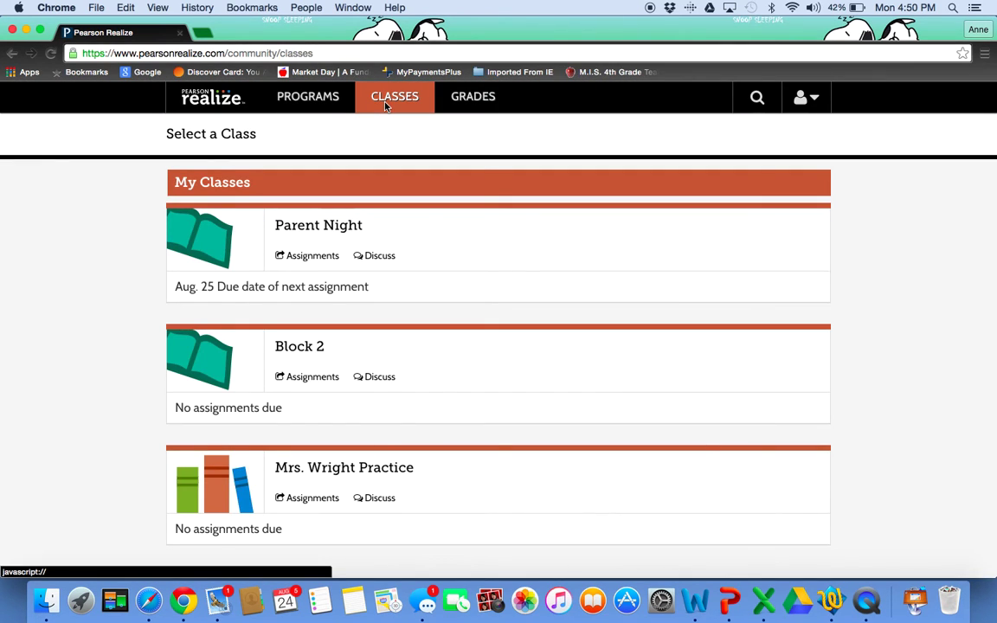
# - View the Grades class list, then sign out of the Pearson account
pyautogui.click(464, 102)
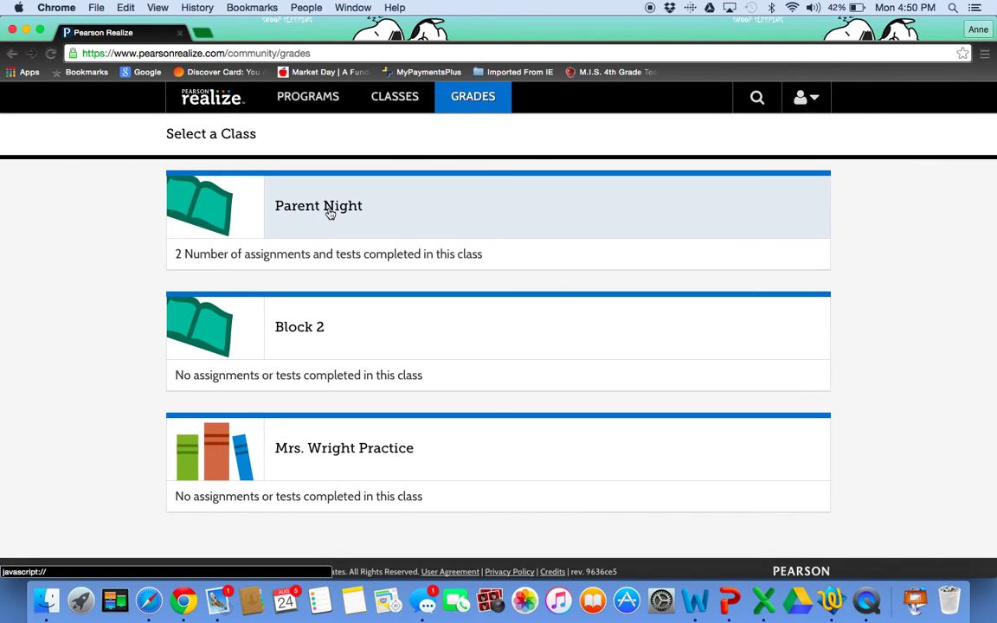
pyautogui.click(813, 101)
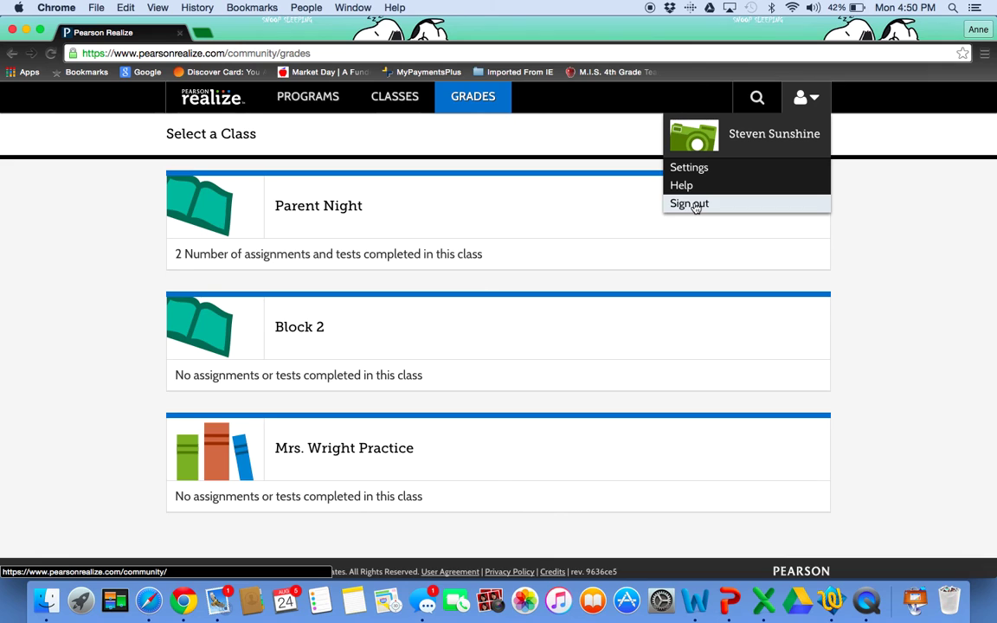
pyautogui.click(690, 204)
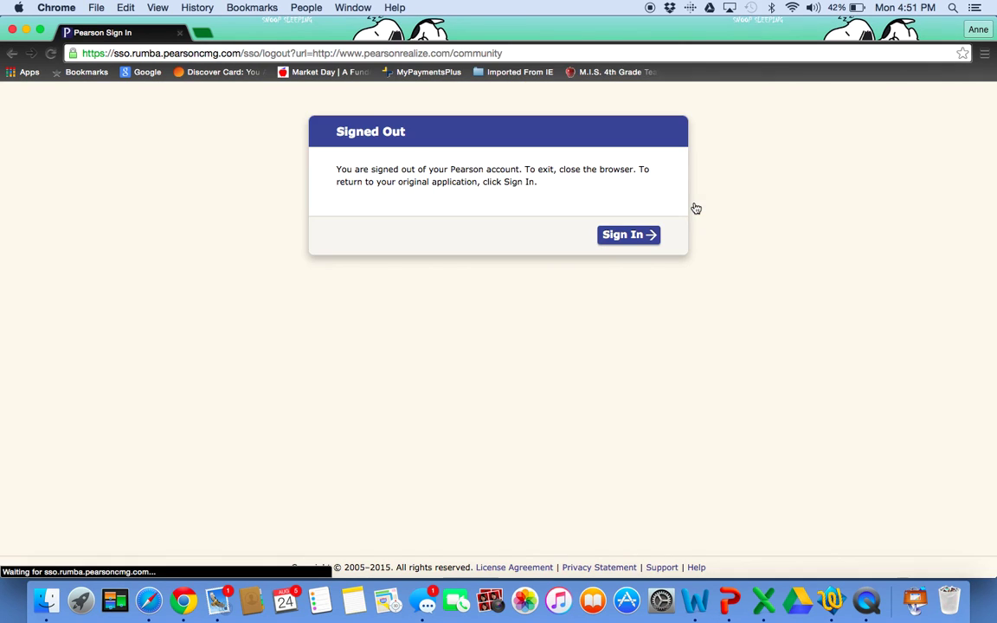